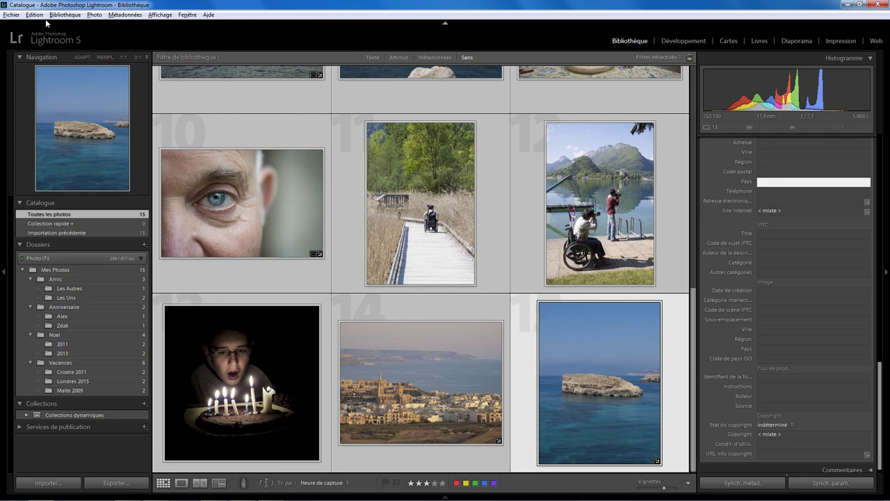
# Turn on 'Automatically write changes into XMP' in the catalogue's Metadata settings.
pyautogui.click(34, 15)
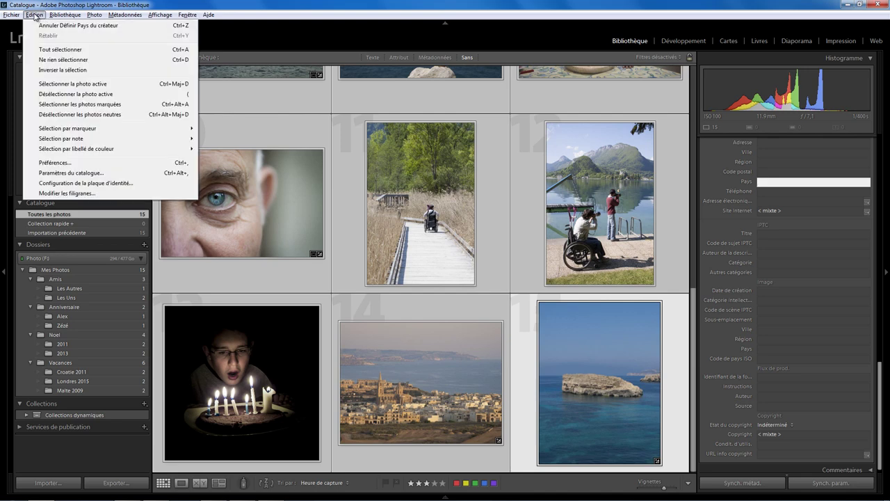
pyautogui.click(67, 172)
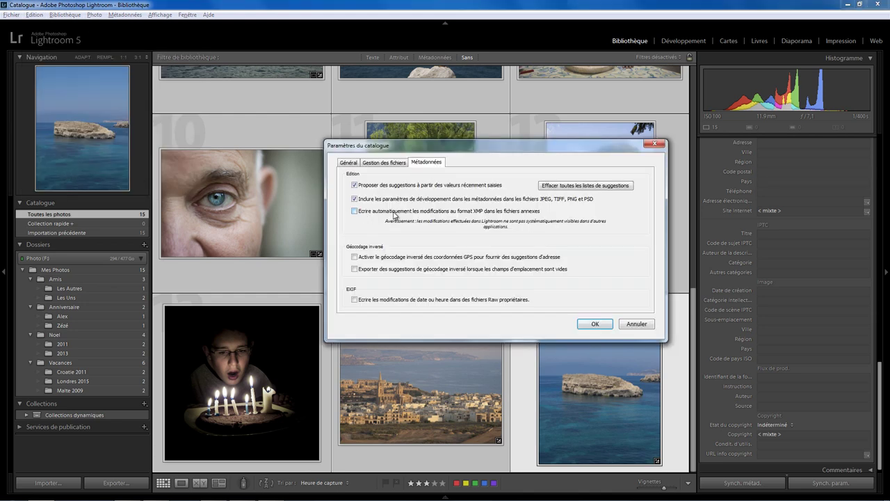
pyautogui.click(354, 211)
pyautogui.click(589, 314)
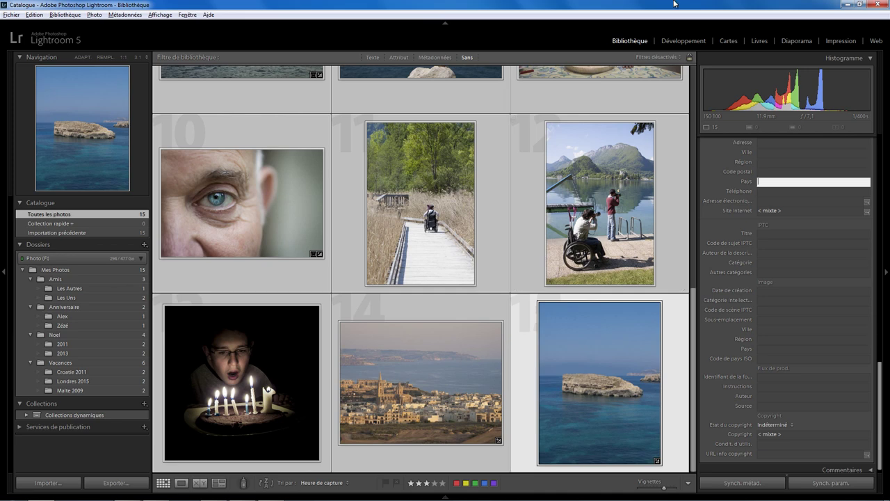
# Raise the island photo's white-balance temperature to 50000 in Develop, then return to the Library grid.
pyautogui.click(684, 40)
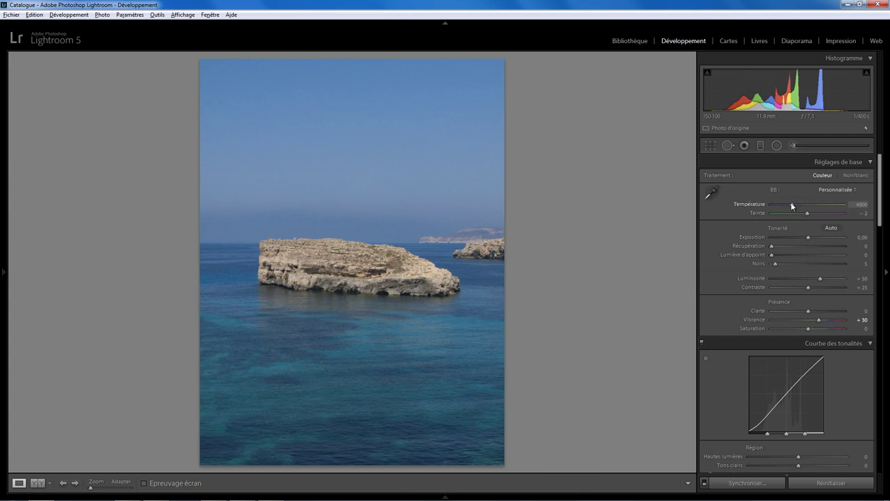
pyautogui.moveTo(790, 203); pyautogui.dragTo(841, 207)
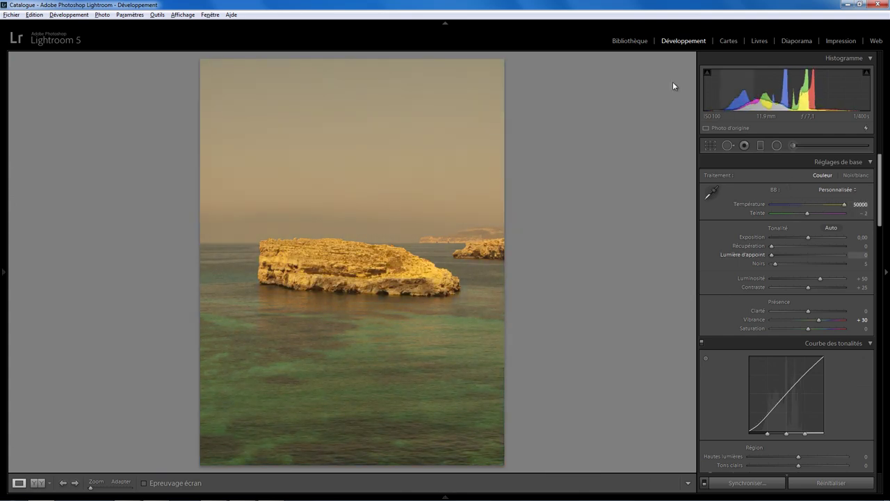
pyautogui.click(632, 41)
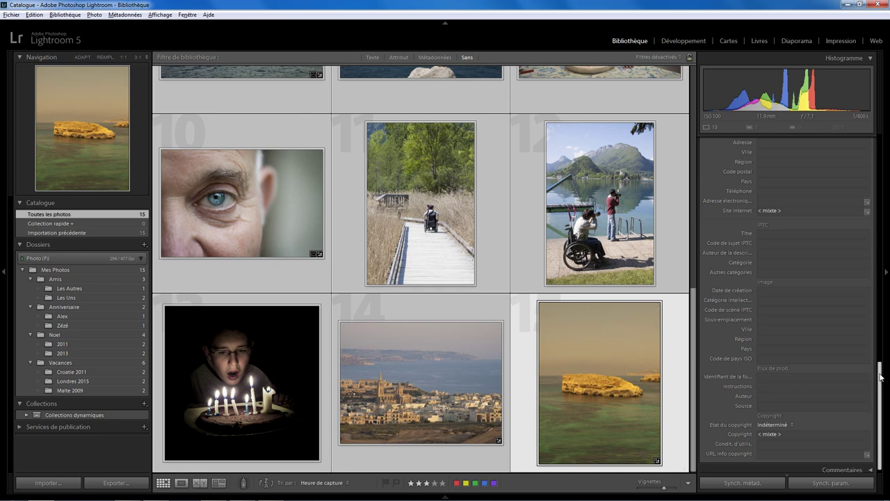
# Show the Amis folder and select all three of its photos.
pyautogui.moveTo(882, 381); pyautogui.dragTo(883, 146)
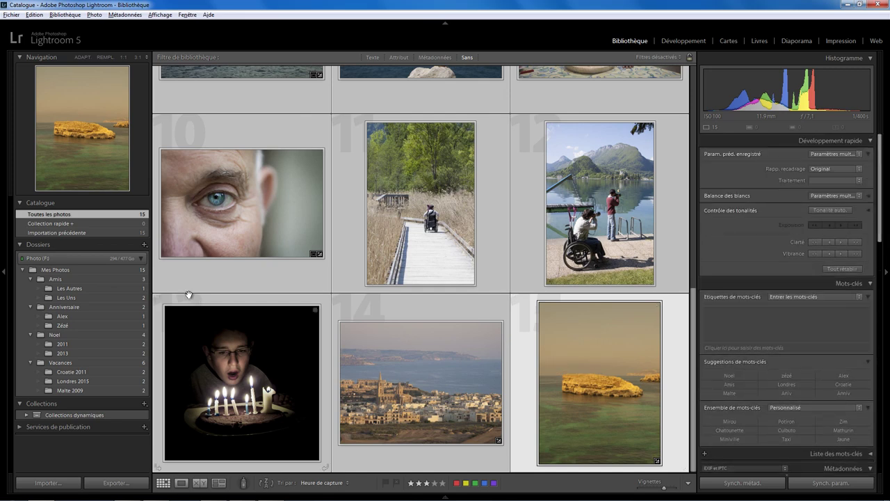
pyautogui.click(113, 277)
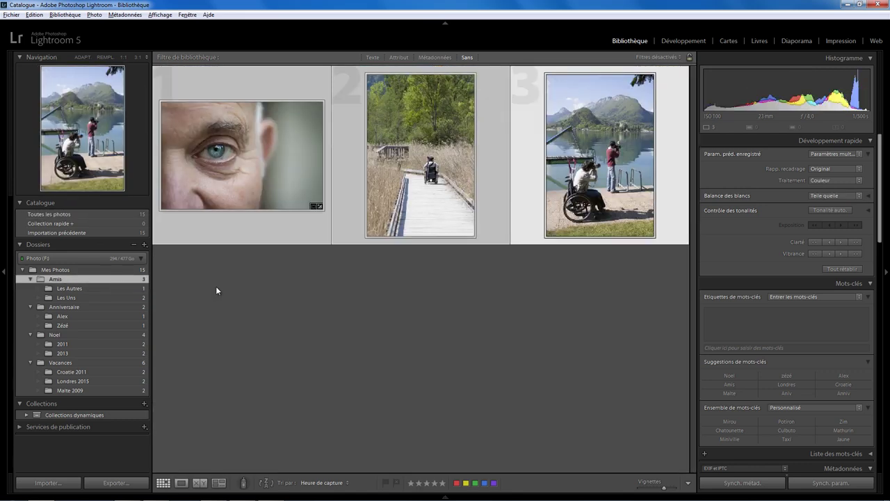
pyautogui.click(36, 15)
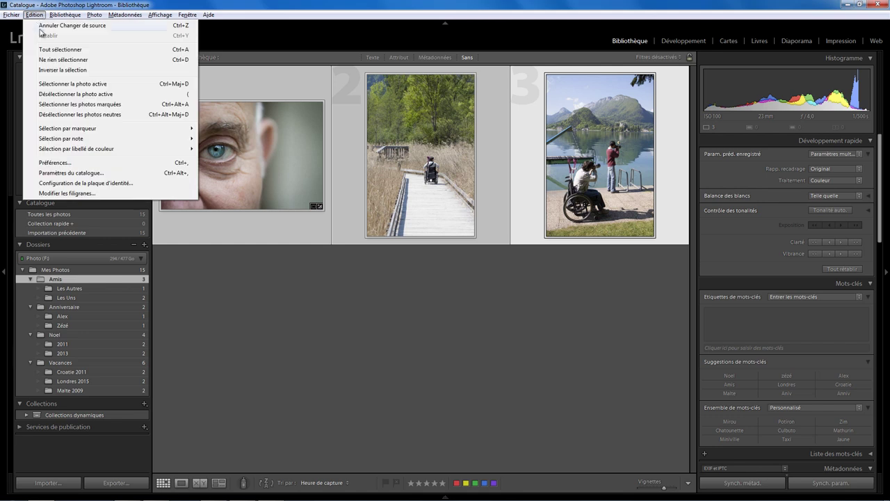
pyautogui.click(52, 50)
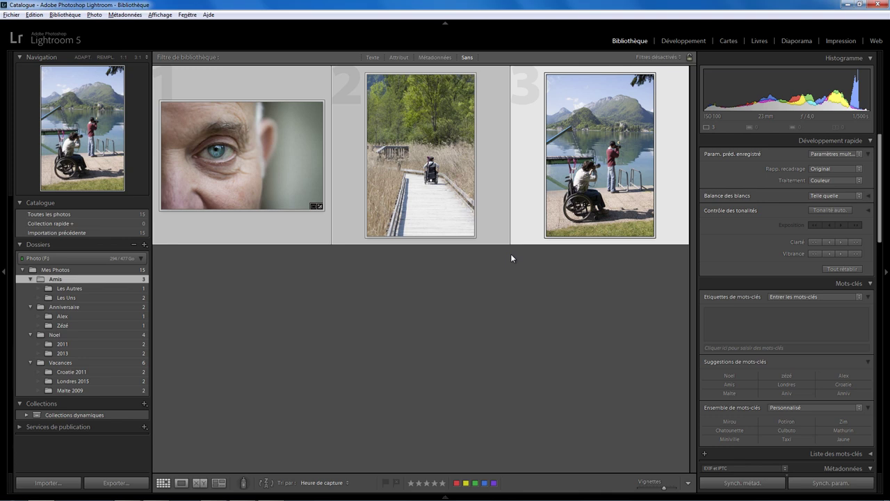
# Tag the selected photos with the keyword Amis, then show the Anniversaire folder.
pyautogui.click(728, 318)
pyautogui.write('Ami')
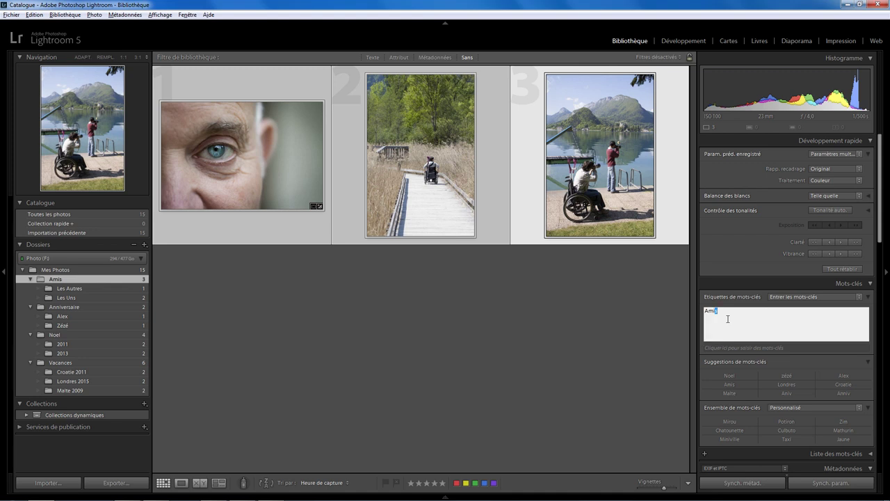
pyautogui.write('s')
pyautogui.press('Return')
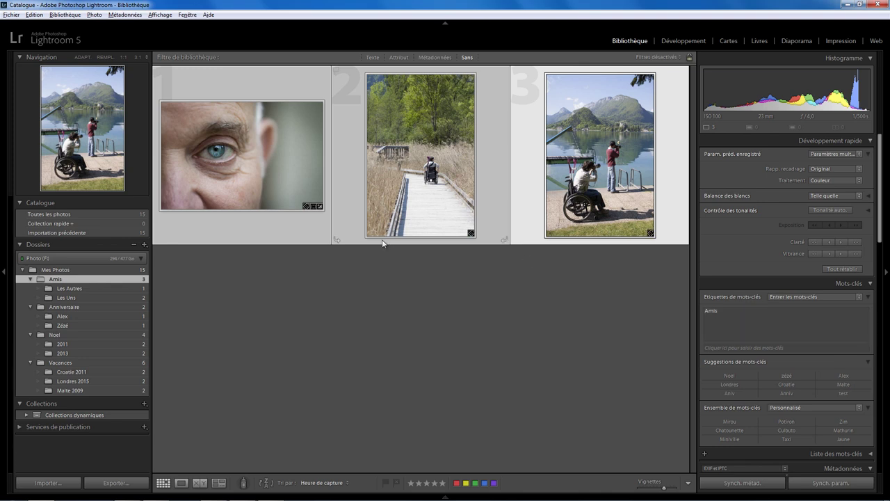
pyautogui.moveTo(69, 288)
pyautogui.click(81, 307)
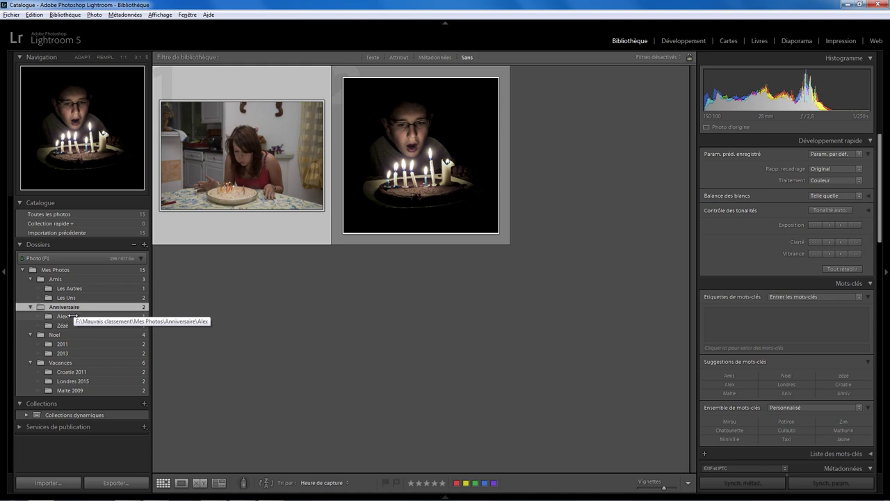
# Tag the Alex folder's photo with 'Alex' and the Zézé folder's photo with 'zézé'.
pyautogui.click(72, 316)
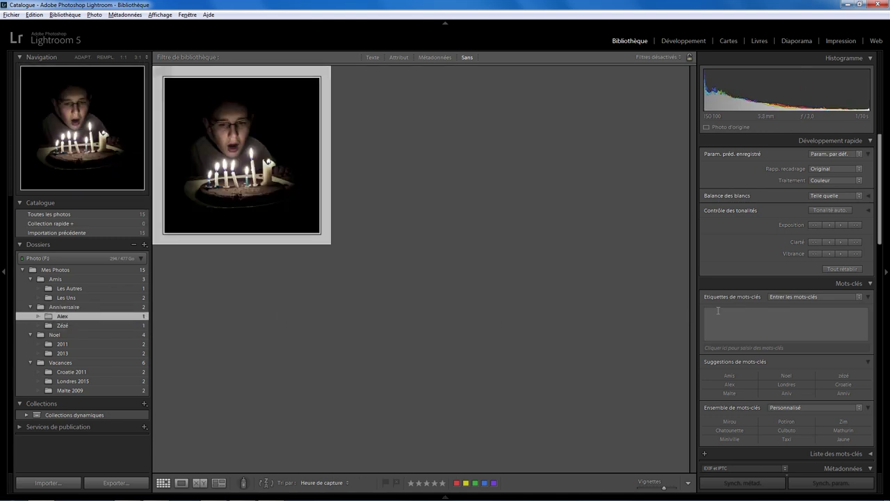
pyautogui.click(718, 311)
pyautogui.write('Alex')
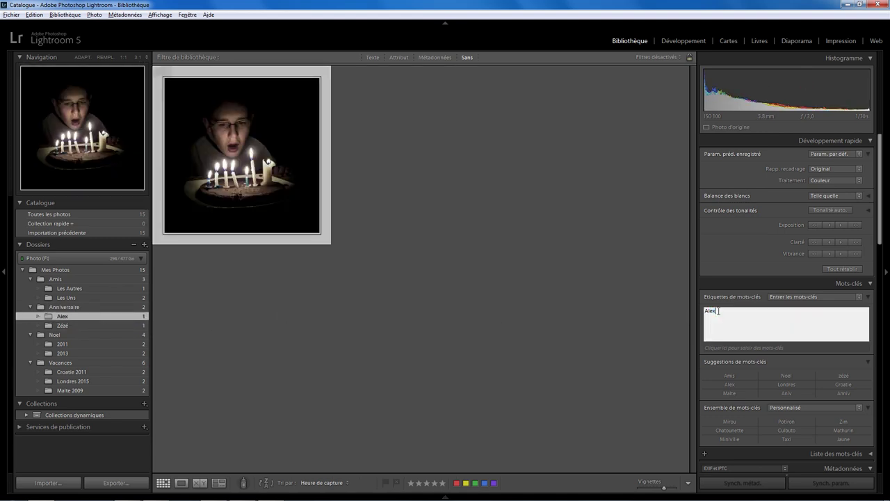
pyautogui.press('Return')
pyautogui.click(117, 325)
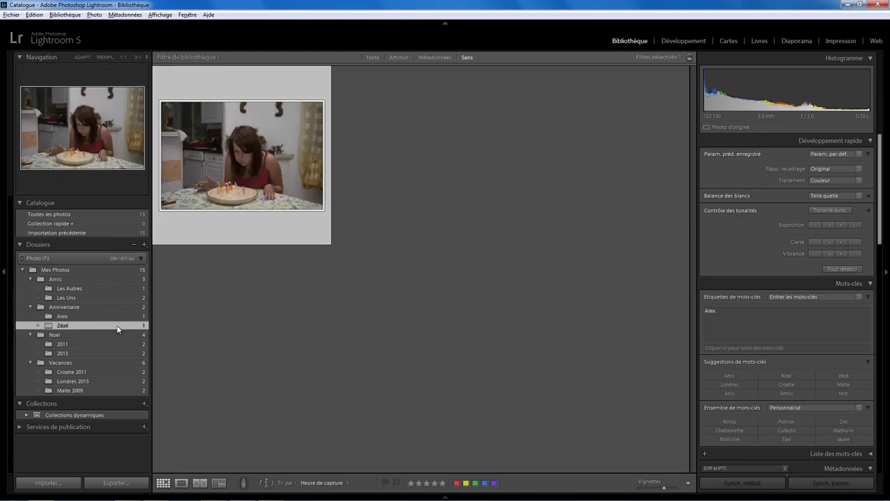
pyautogui.click(722, 316)
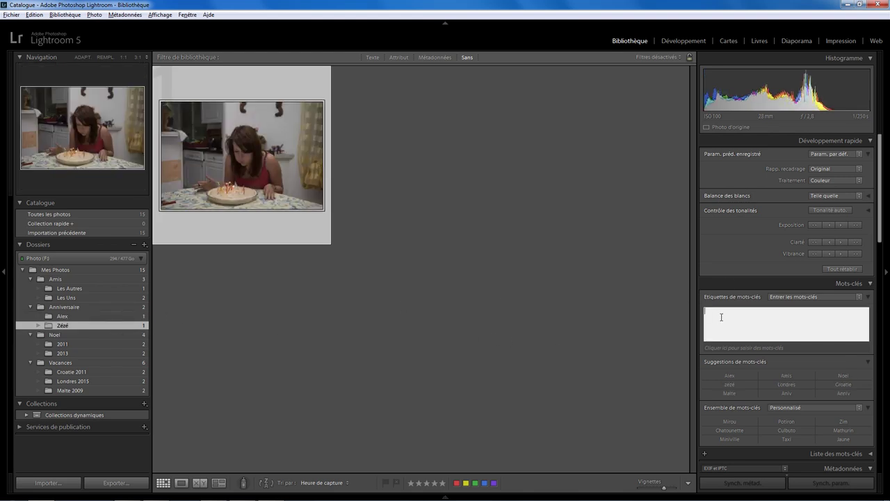
pyautogui.write('zézé')
pyautogui.press('Return')
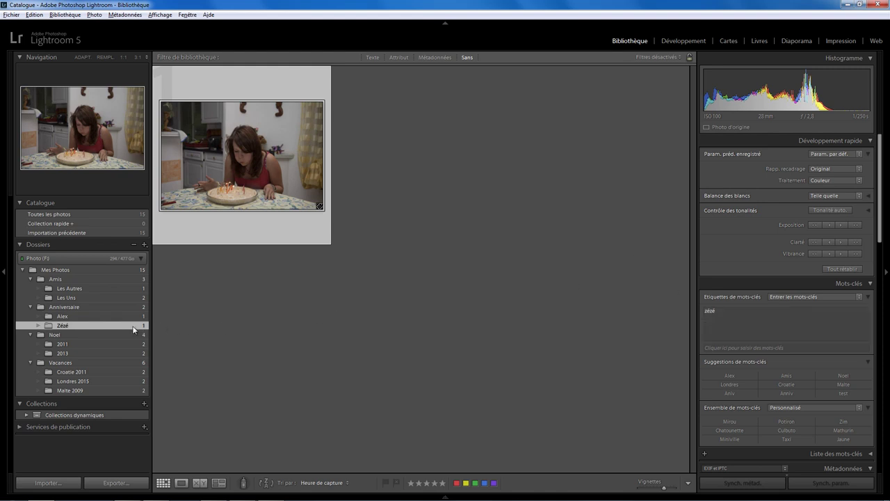
# Tag all four Noel folder photos with the keyword Noel, then show the Vacances folder.
pyautogui.click(105, 336)
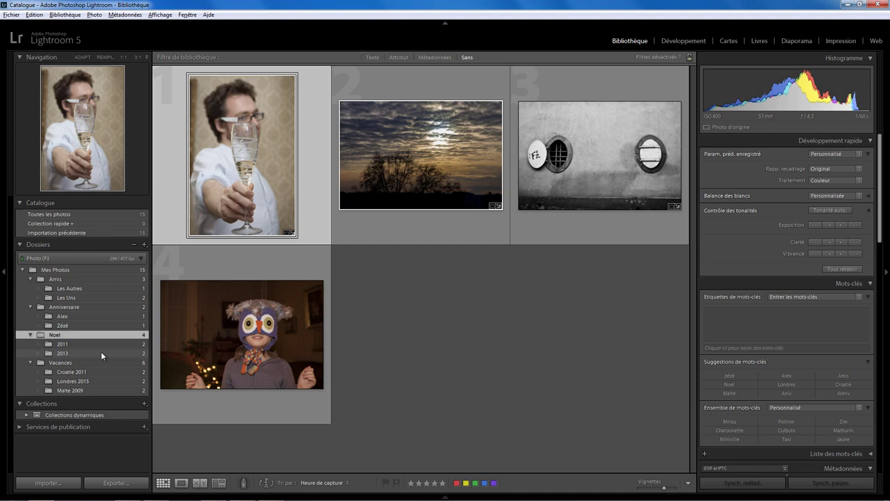
pyautogui.click(34, 14)
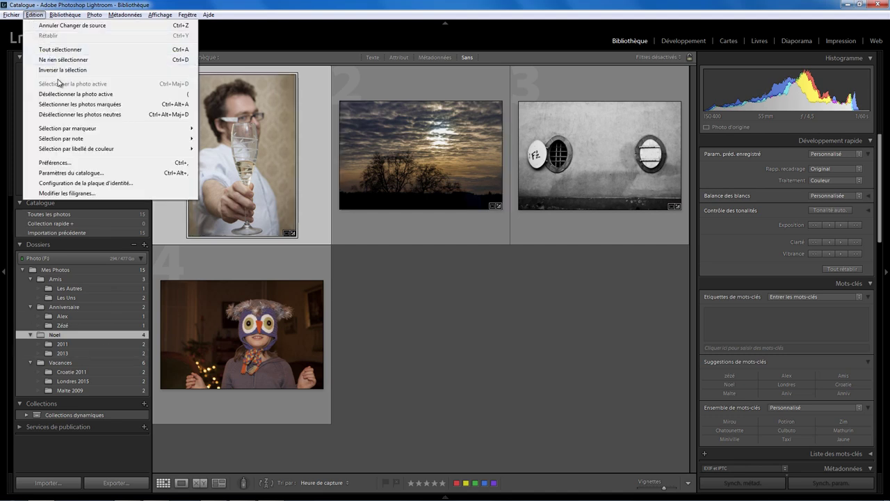
pyautogui.click(61, 50)
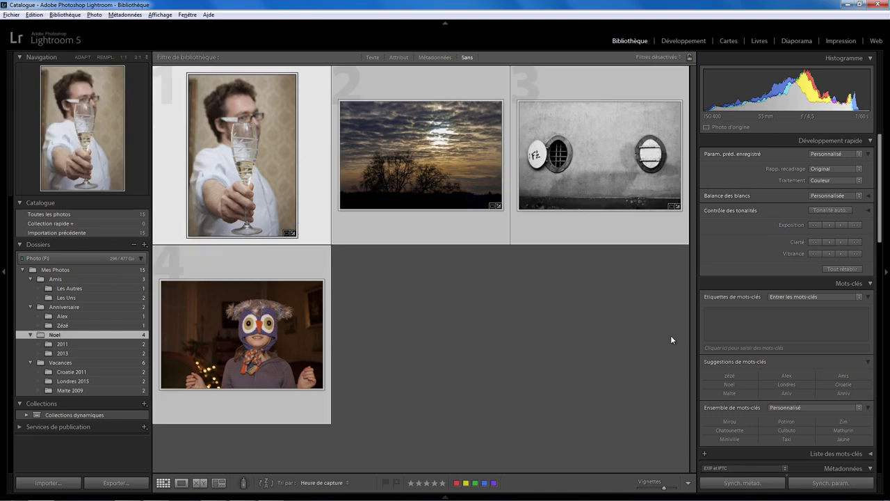
pyautogui.click(727, 315)
pyautogui.write('N')
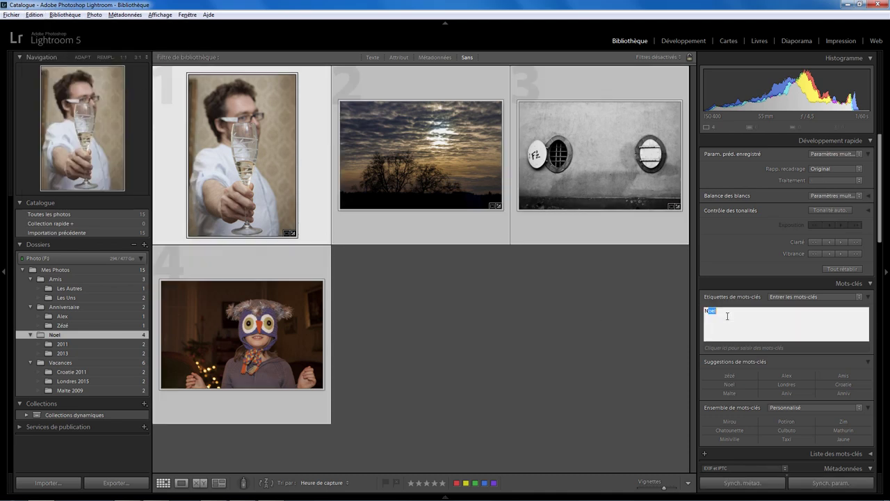
pyautogui.write('oel')
pyautogui.press('Return')
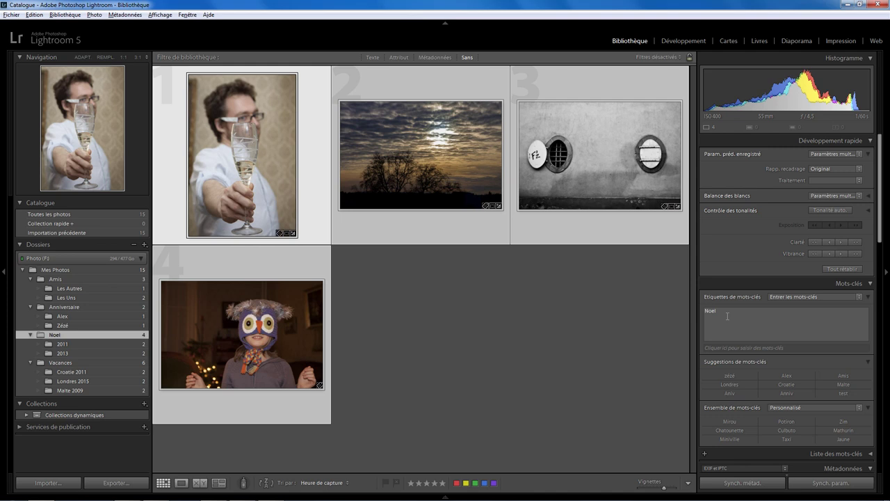
pyautogui.click(59, 362)
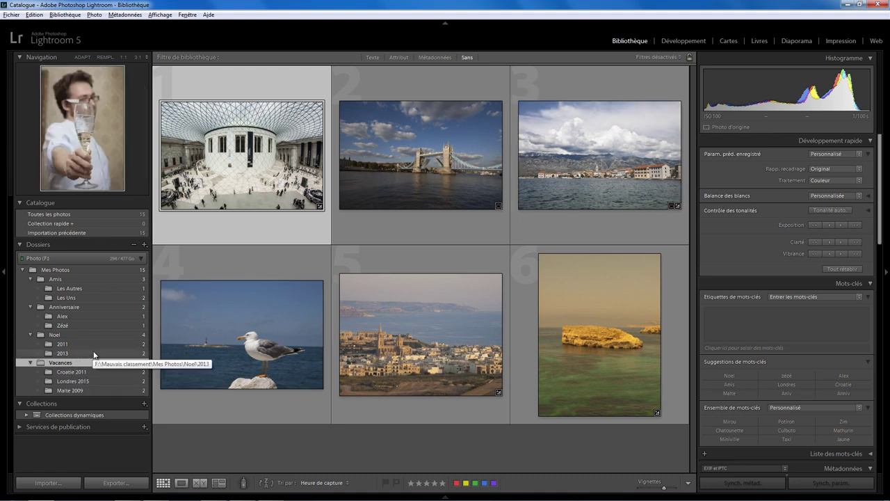
pyautogui.moveTo(600, 335)
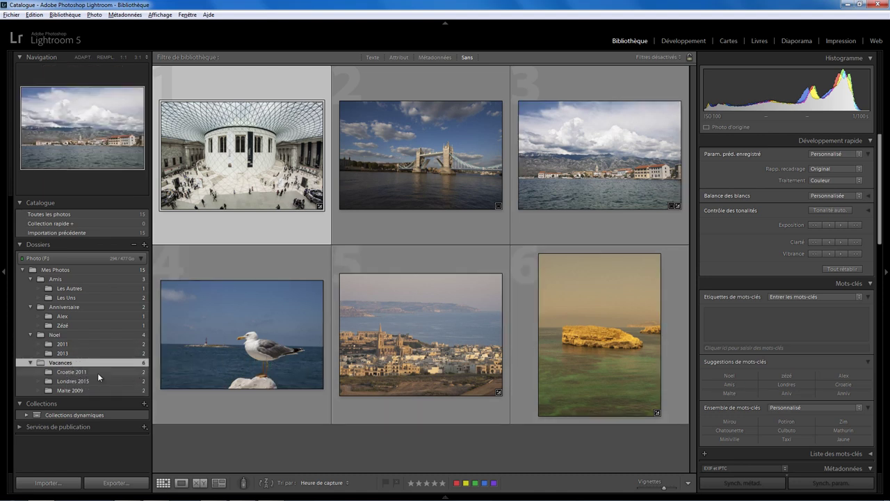
# Set the country of the Croatie 2011 folder's photo to Croatie.
pyautogui.click(97, 372)
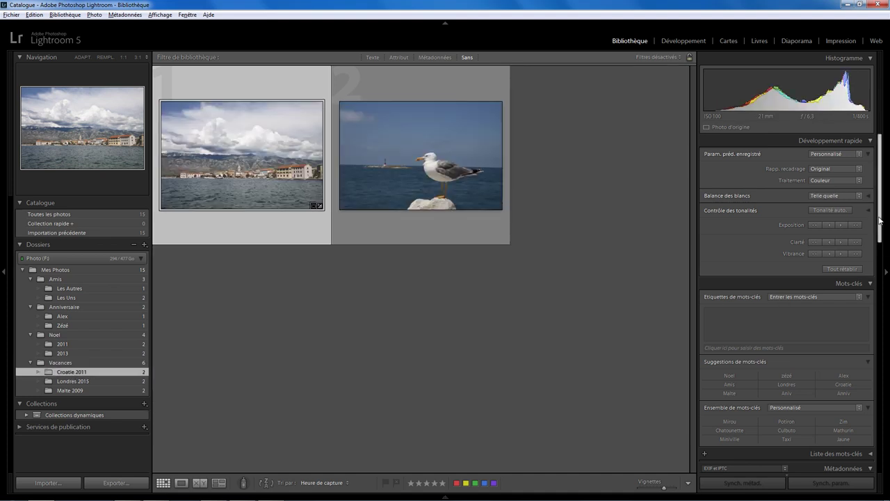
pyautogui.moveTo(879, 213); pyautogui.dragTo(886, 364)
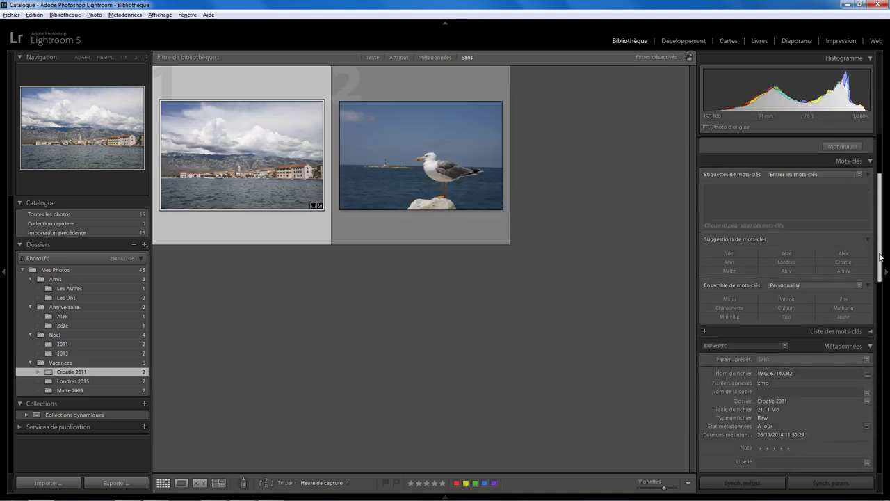
pyautogui.scroll(-5, 883, 368)
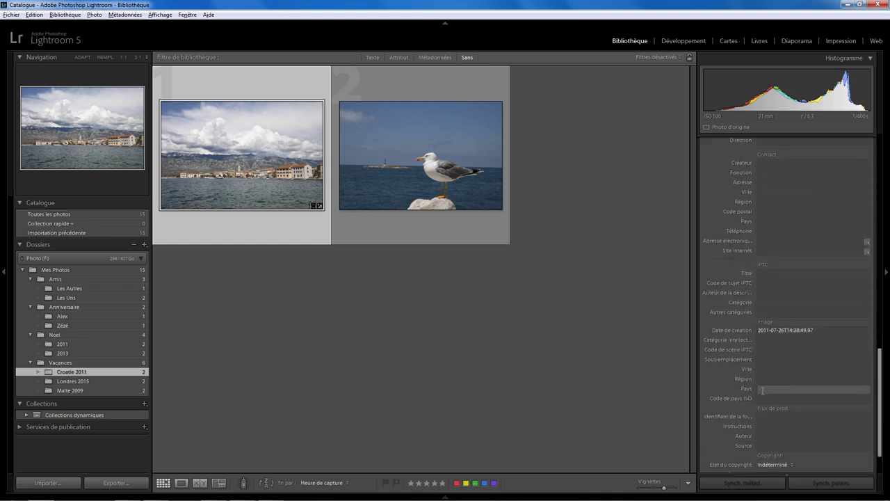
pyautogui.click(763, 390)
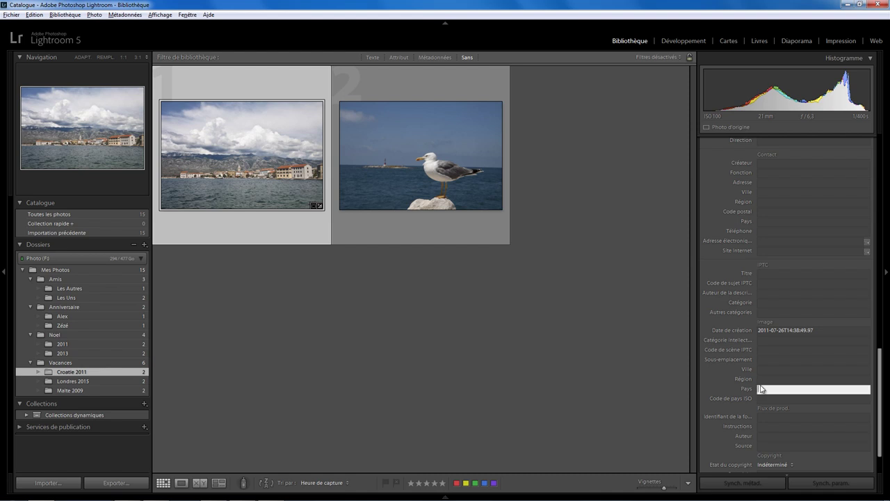
pyautogui.write('Croatie')
pyautogui.press('Return')
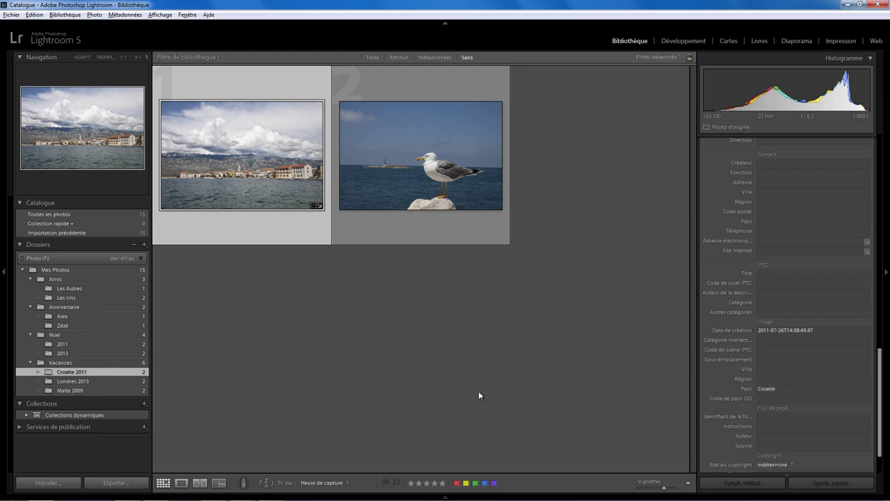
# Give both Londres 2015 photos the city Londres, then show the Malte 2009 folder.
pyautogui.click(131, 381)
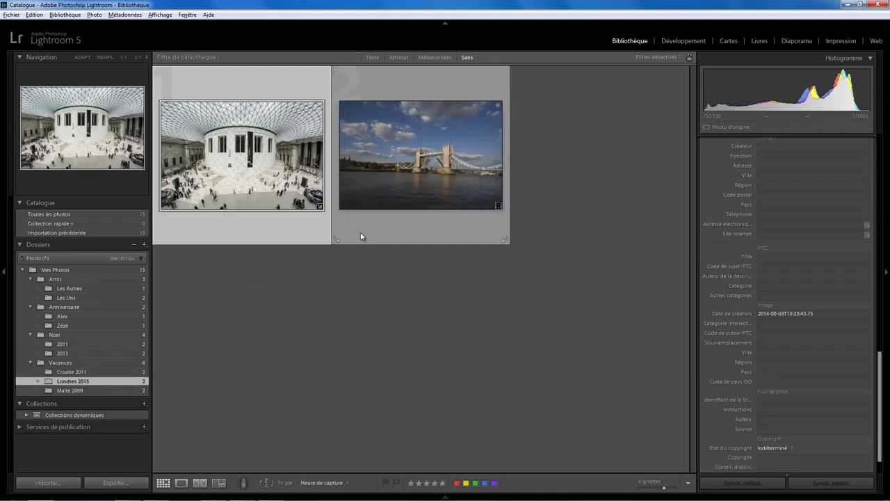
pyautogui.hotkey('ctrl', 'a')
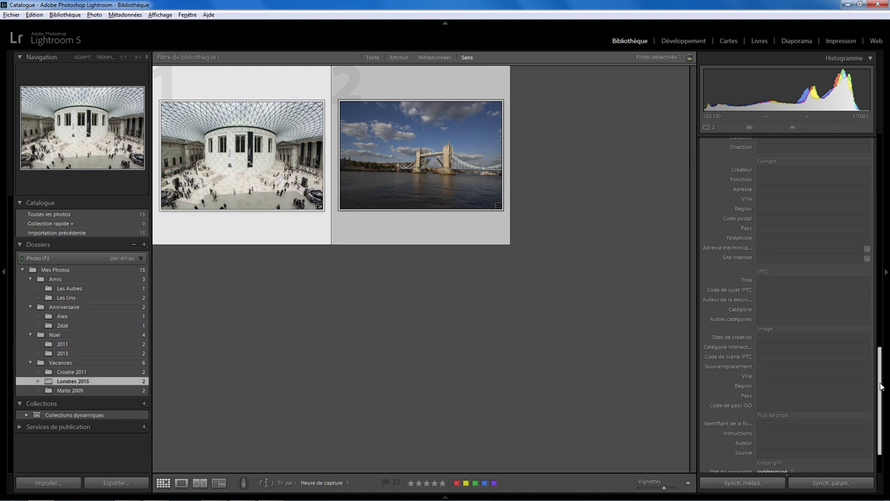
pyautogui.click(771, 377)
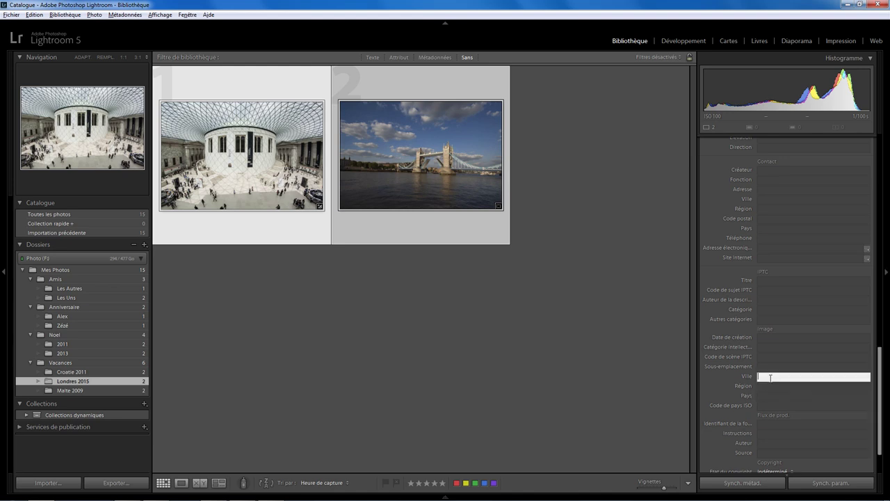
pyautogui.write('Lond')
pyautogui.write('res')
pyautogui.press('Return')
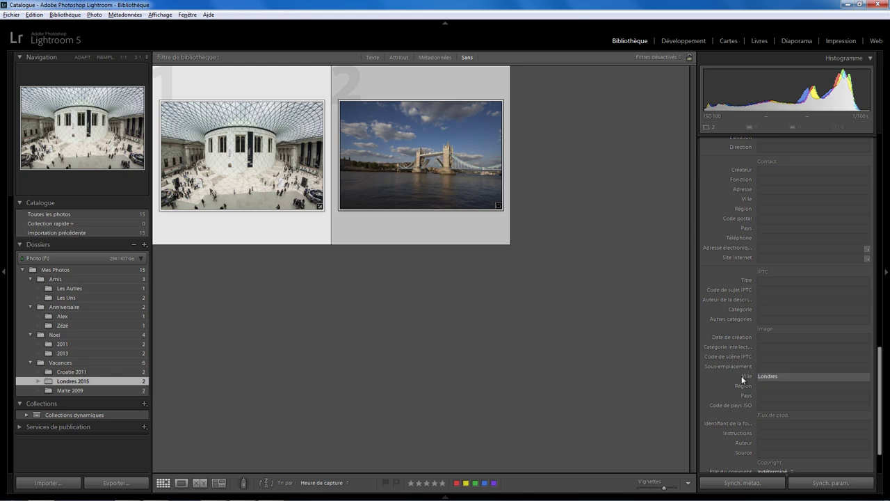
pyautogui.click(123, 390)
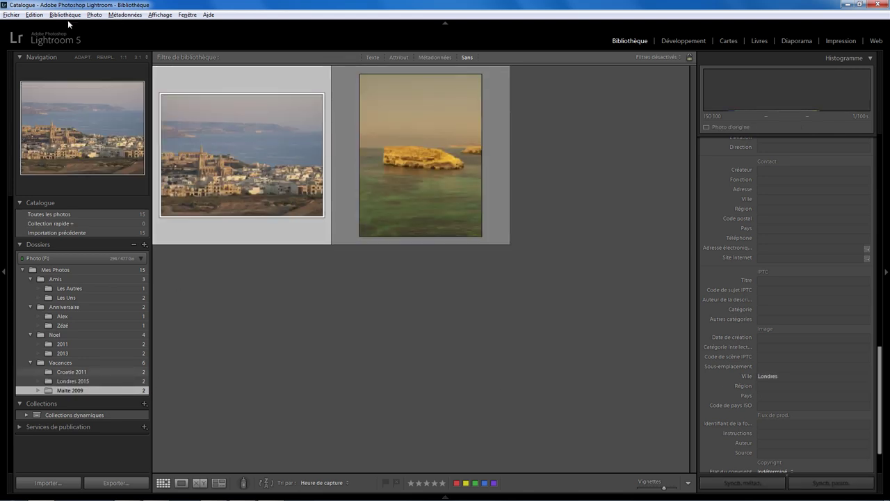
# Select all Malte 2009 photos and set their country to Malte.
pyautogui.click(34, 14)
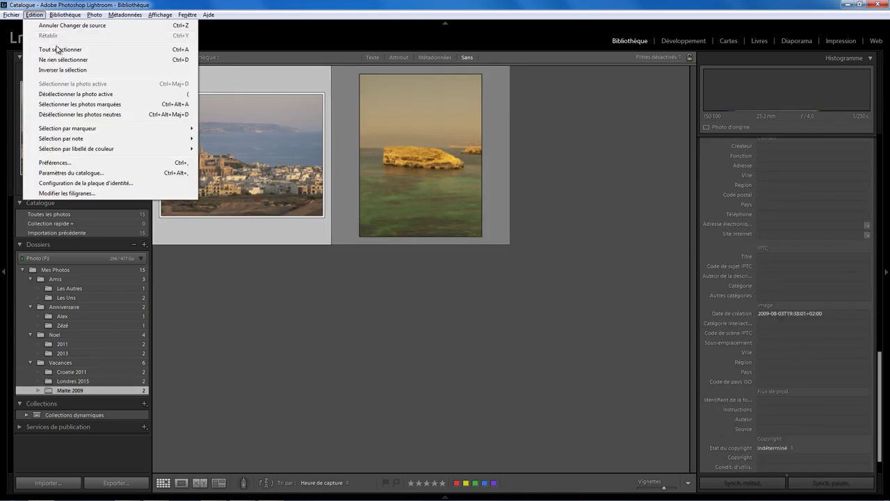
pyautogui.click(58, 50)
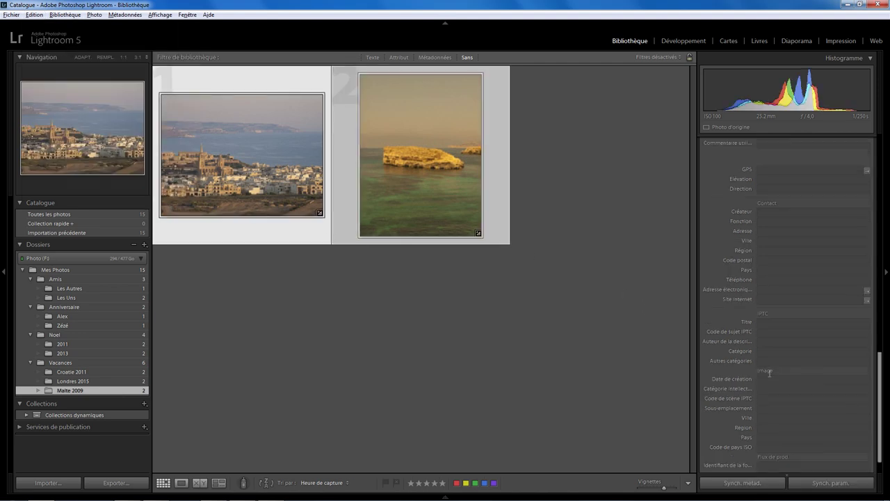
pyautogui.click(770, 371)
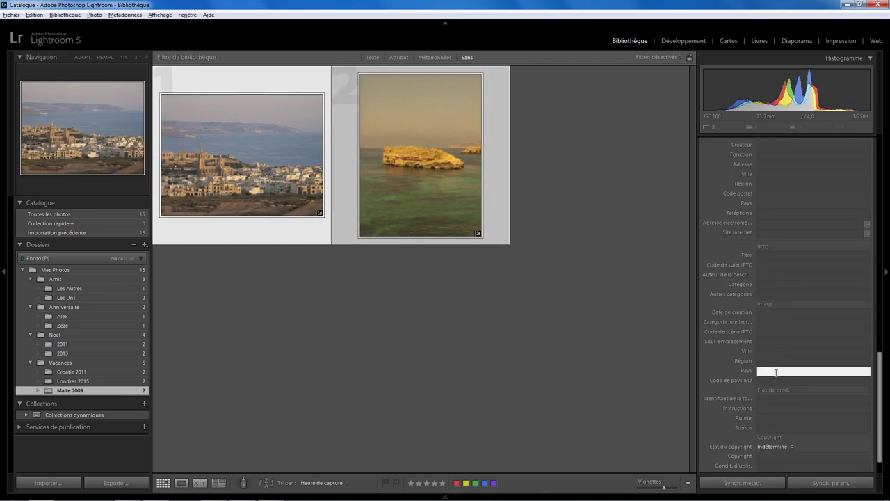
pyautogui.write('Malte')
pyautogui.press('Return')
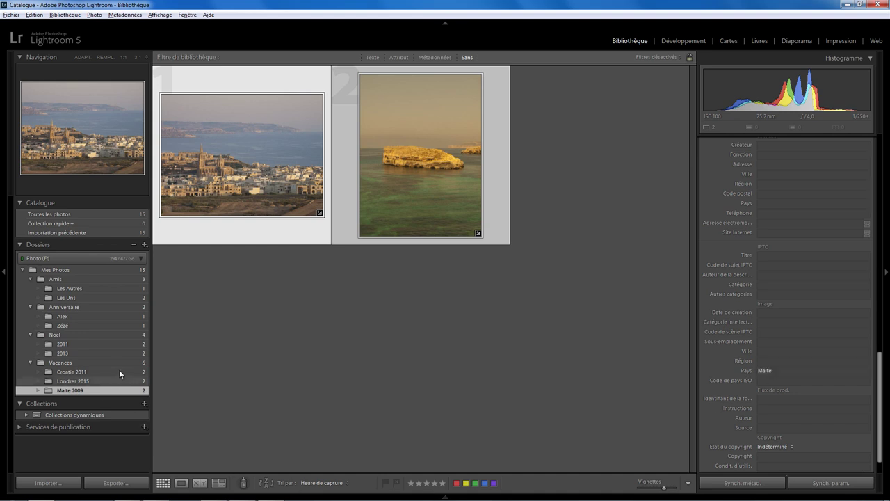
# Set the Croatie 2011 seagull photo's country to Croatie.
pyautogui.click(119, 371)
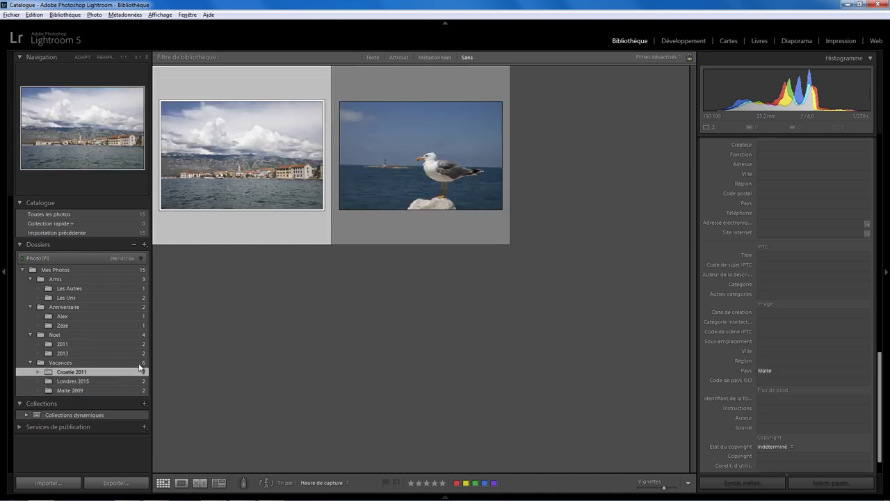
pyautogui.click(395, 215)
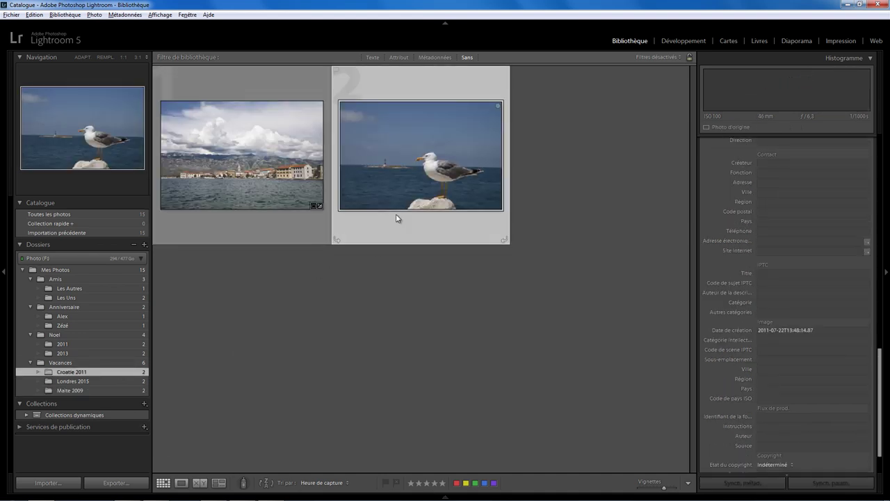
pyautogui.click(765, 388)
pyautogui.write('C')
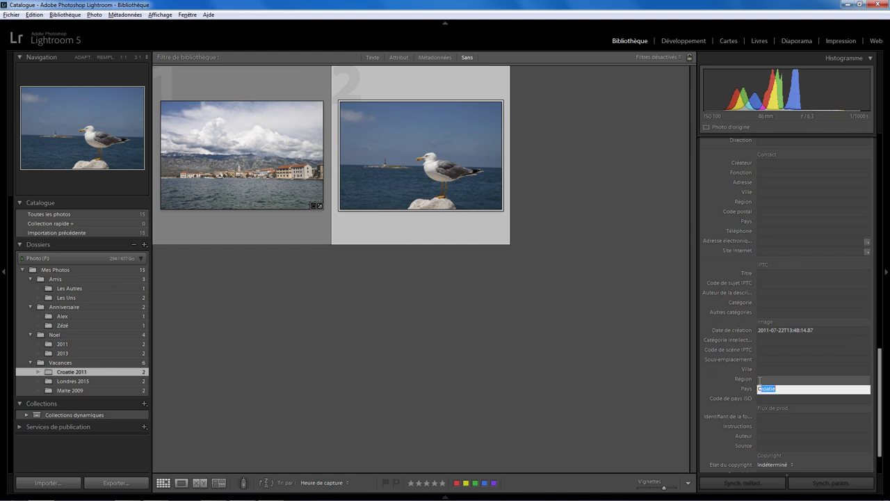
pyautogui.write('roatie')
pyautogui.press('Return')
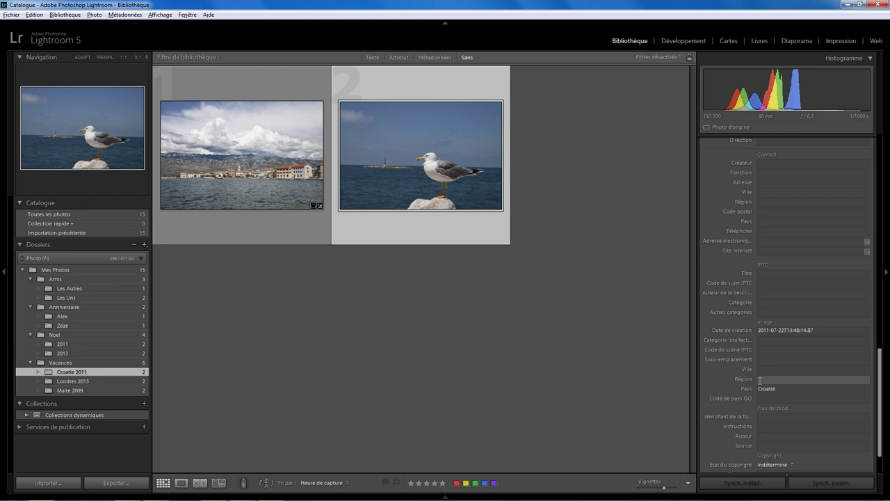
pyautogui.click(10, 16)
# Save a new catalogue file called 'Bon classement' on the Photo (F:) drive.
pyautogui.click(17, 25)
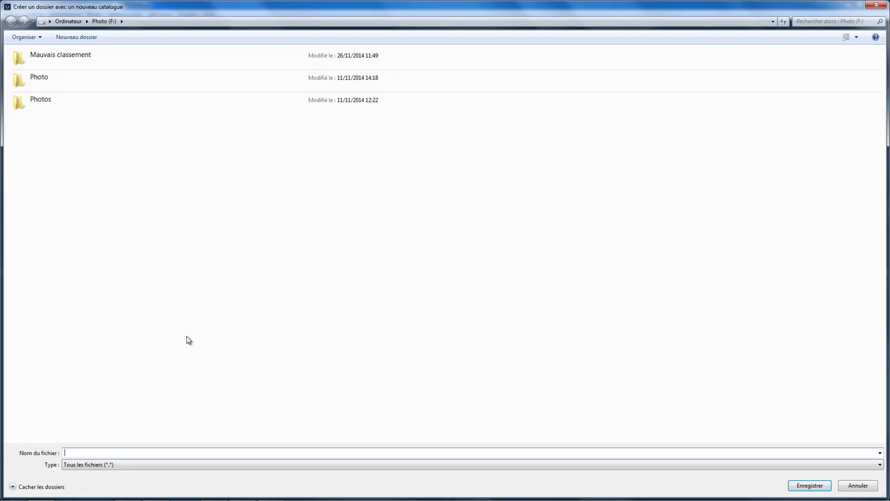
pyautogui.write('Bon clas')
pyautogui.write('sement')
pyautogui.press('Return')
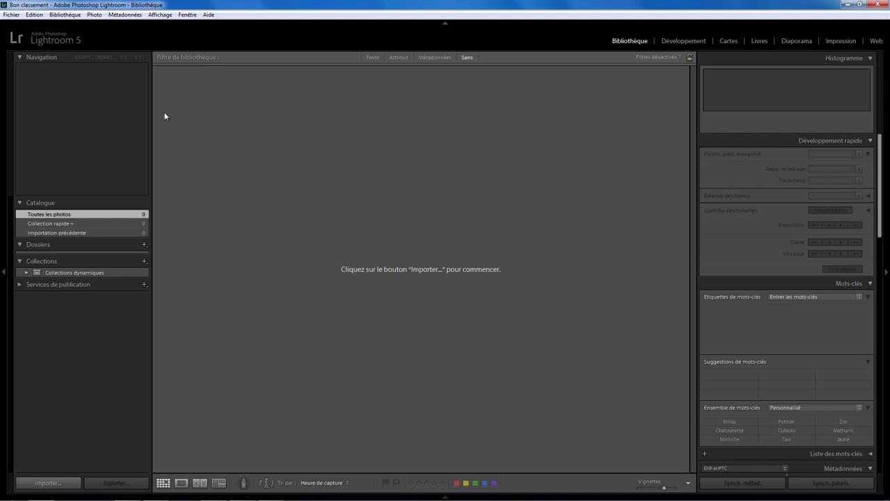
# Import the 15 Mauvais classement photos as copies sorted by date, with no second backup copy.
pyautogui.click(11, 15)
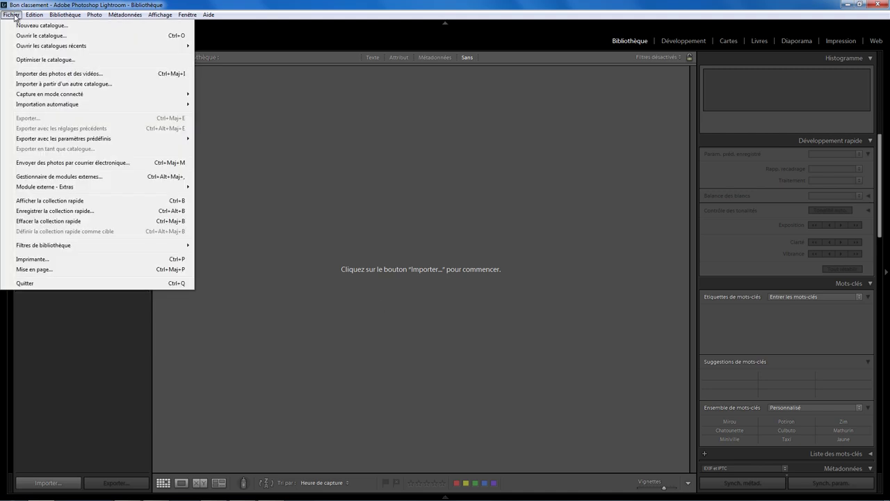
pyautogui.click(59, 73)
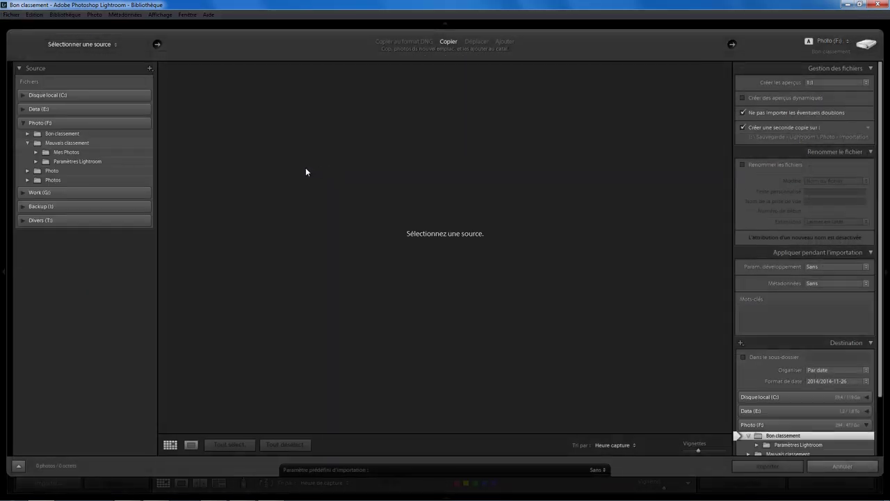
pyautogui.click(57, 145)
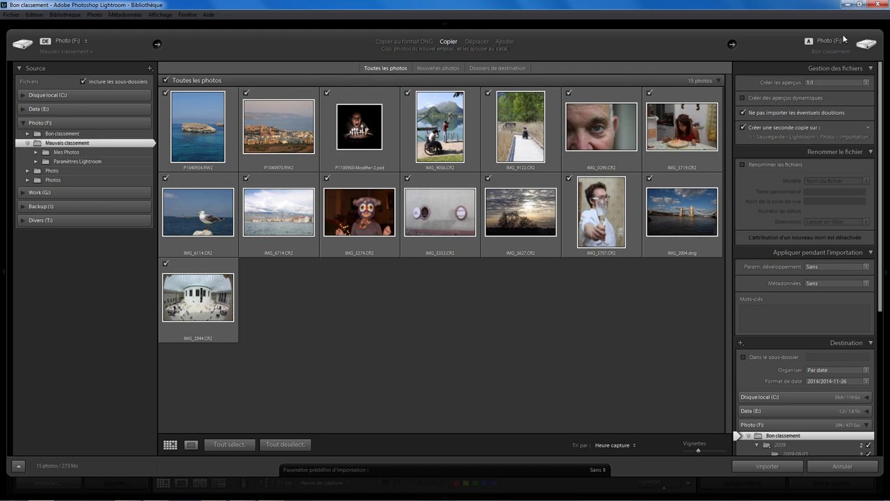
pyautogui.click(765, 130)
pyautogui.moveTo(878, 118); pyautogui.dragTo(878, 255)
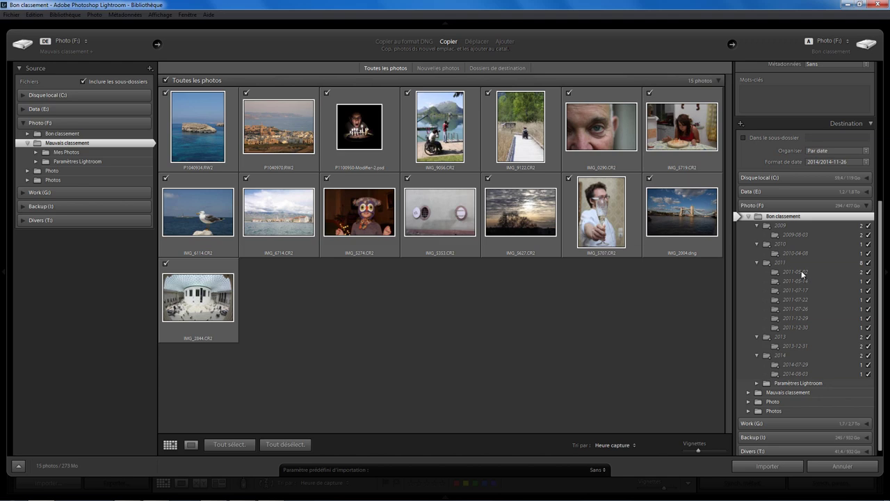
pyautogui.click(778, 466)
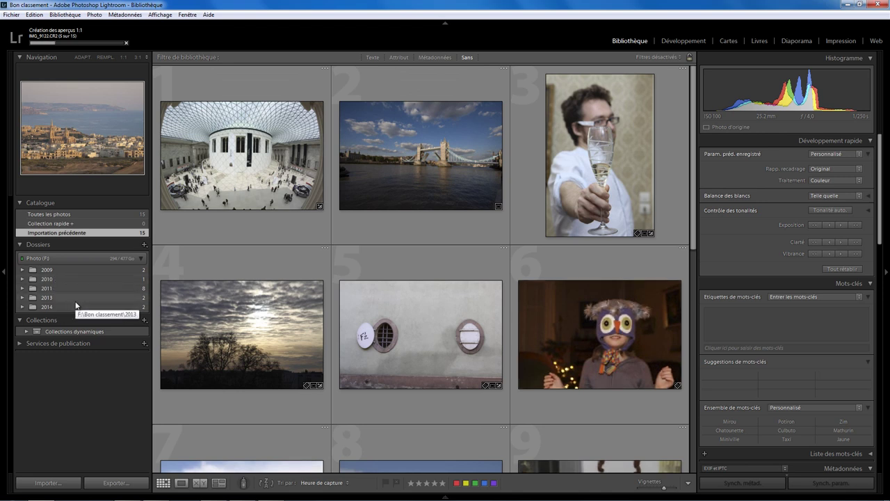
# Expand the 2011 folder to reveal its seven dated subfolders.
pyautogui.click(23, 288)
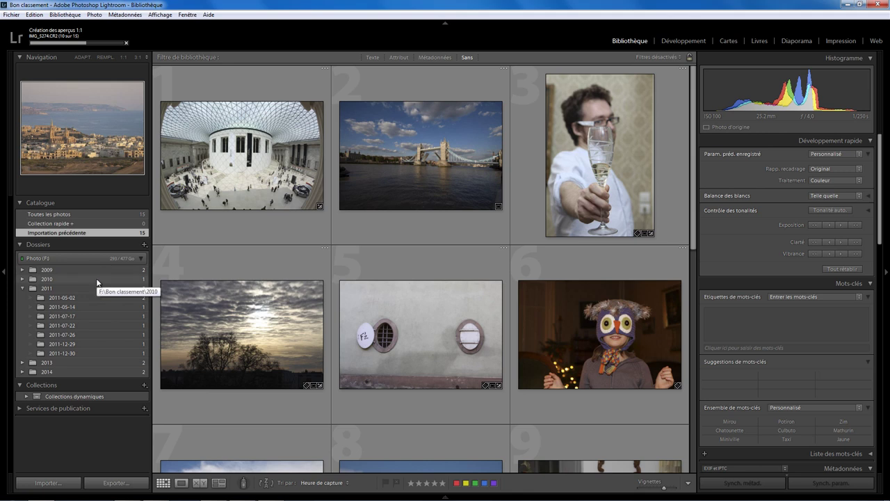
# Start a new smart collection, check its collection set options, then cancel it.
pyautogui.click(145, 385)
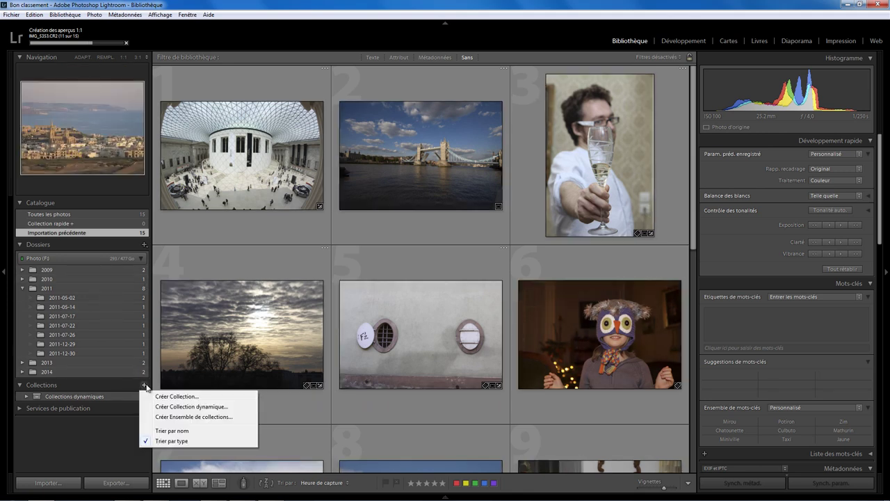
pyautogui.click(184, 408)
pyautogui.click(310, 164)
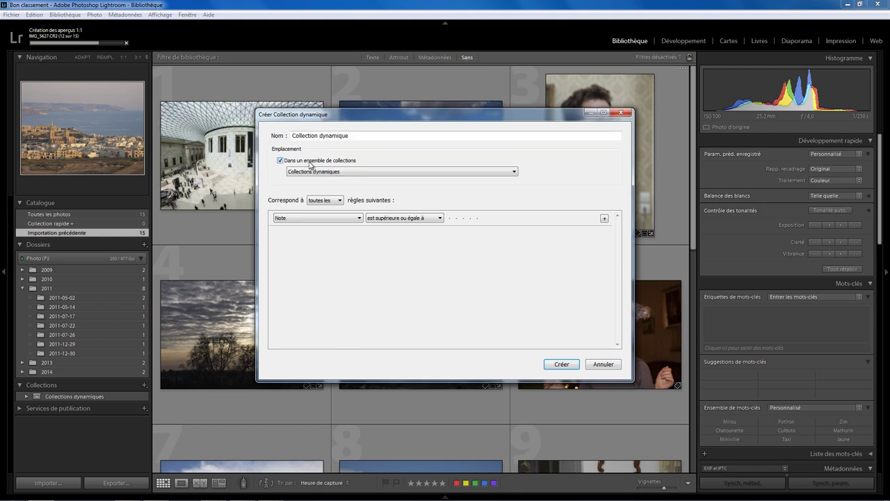
pyautogui.click(353, 174)
pyautogui.click(354, 174)
pyautogui.click(348, 136)
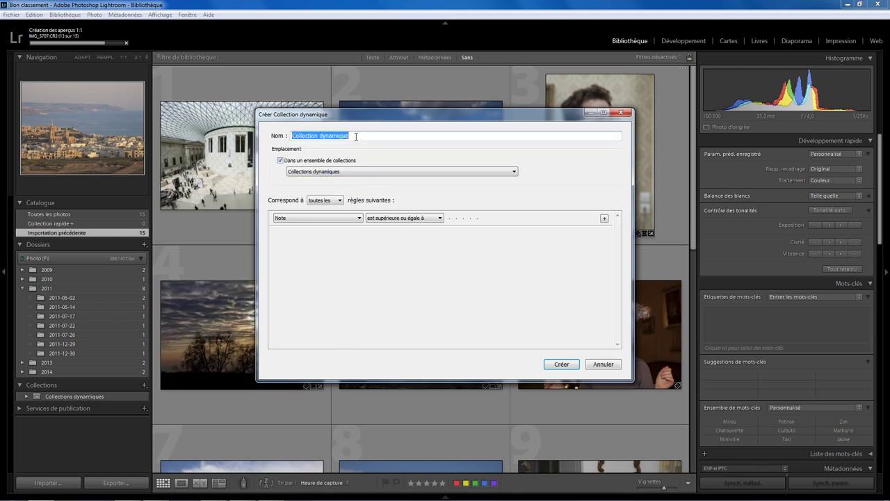
pyautogui.click(604, 364)
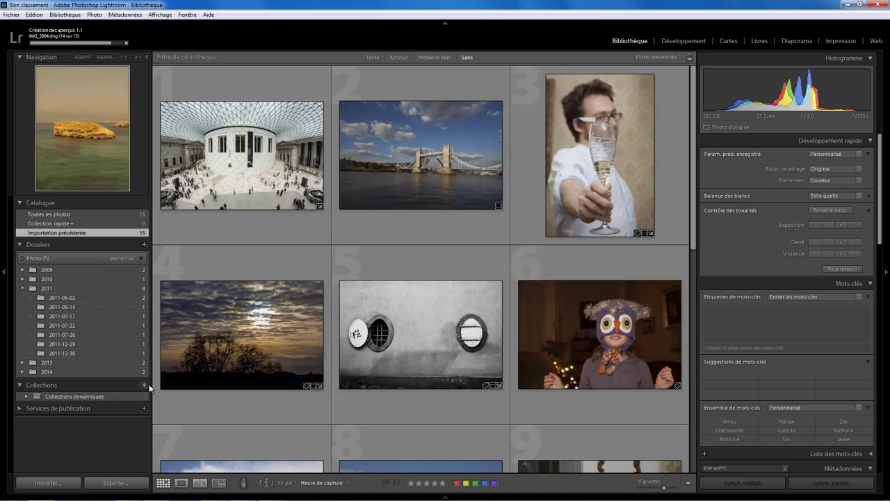
# Add a collection set called Vacances to the Collections panel.
pyautogui.click(144, 385)
pyautogui.click(181, 418)
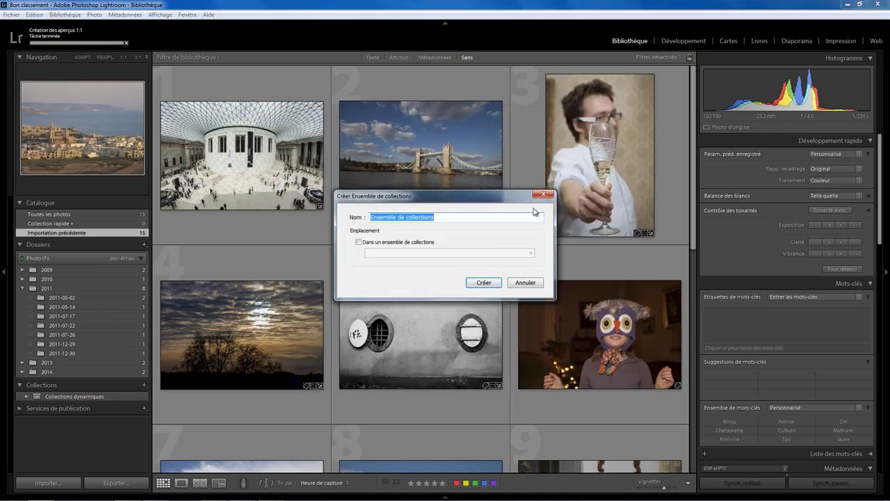
pyautogui.write('Vacanc')
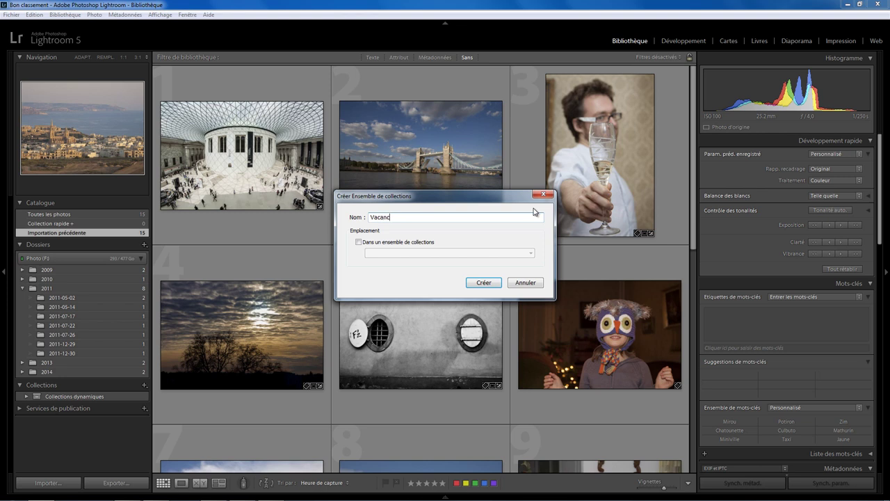
pyautogui.write('es')
pyautogui.click(472, 283)
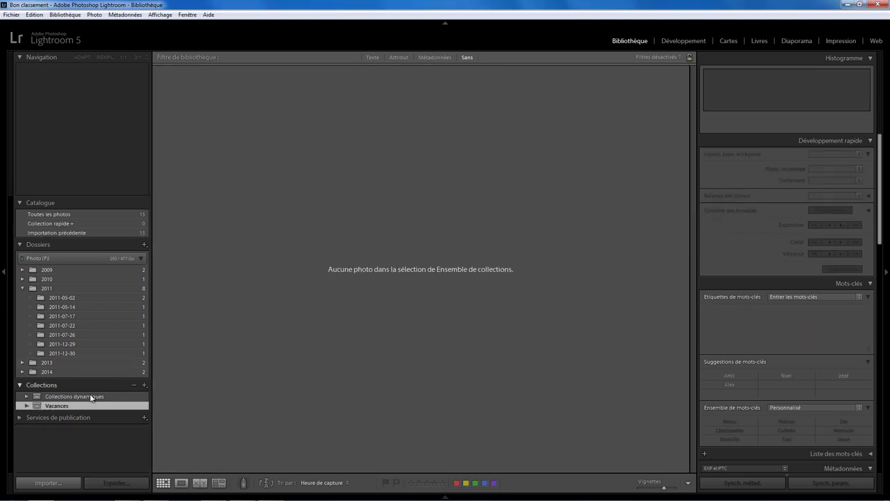
# Create a Londres smart collection with rule Ville is Londres, then move it into the Vacances set.
pyautogui.click(144, 385)
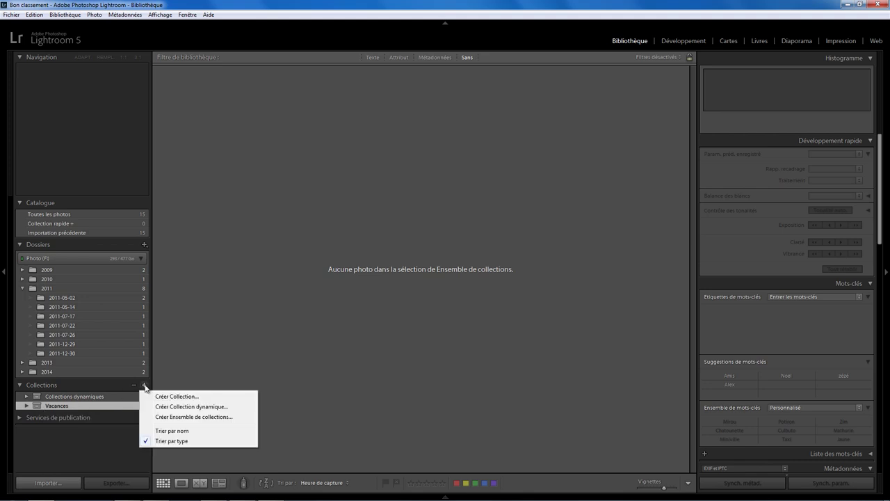
pyautogui.click(178, 407)
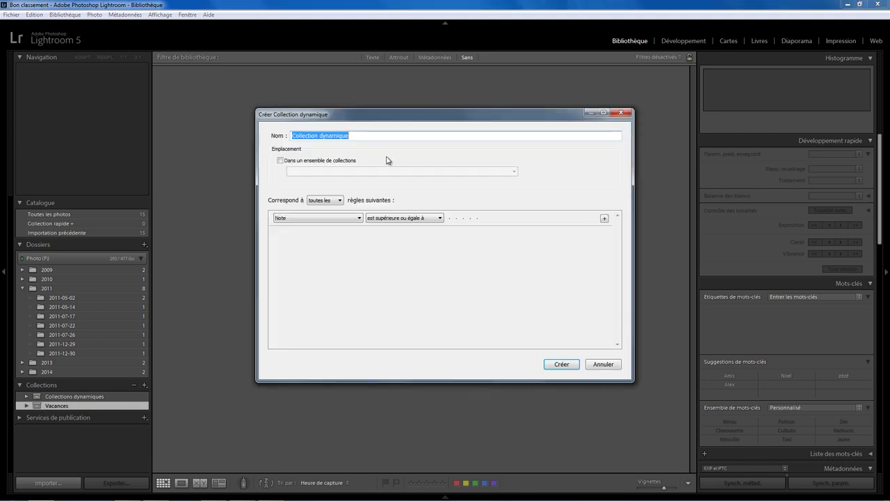
pyautogui.write('Londres')
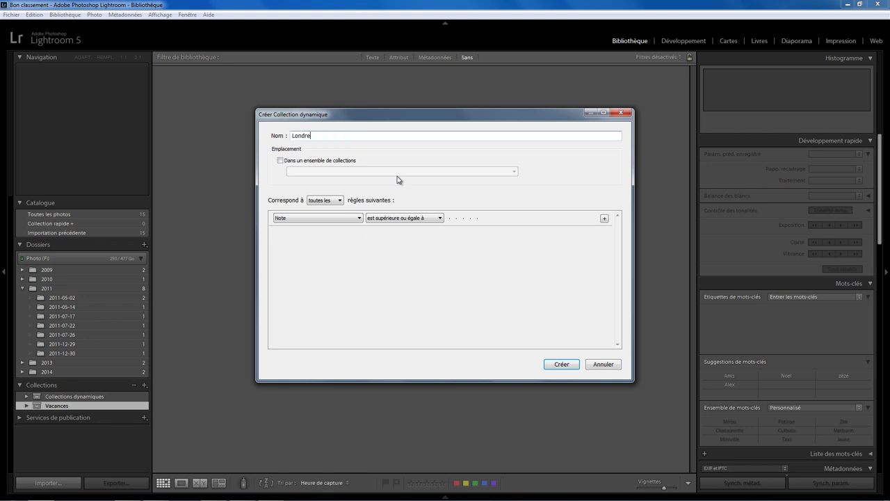
pyautogui.click(358, 217)
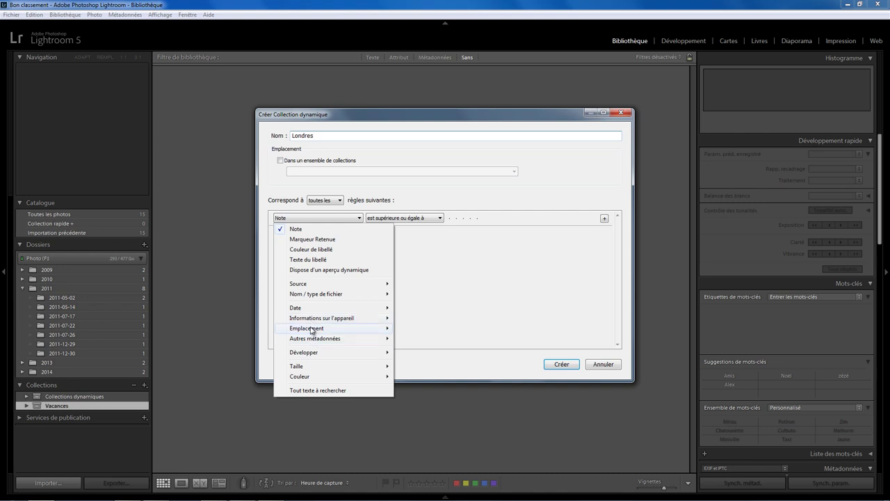
pyautogui.moveTo(307, 329)
pyautogui.click(413, 348)
pyautogui.write('Lond')
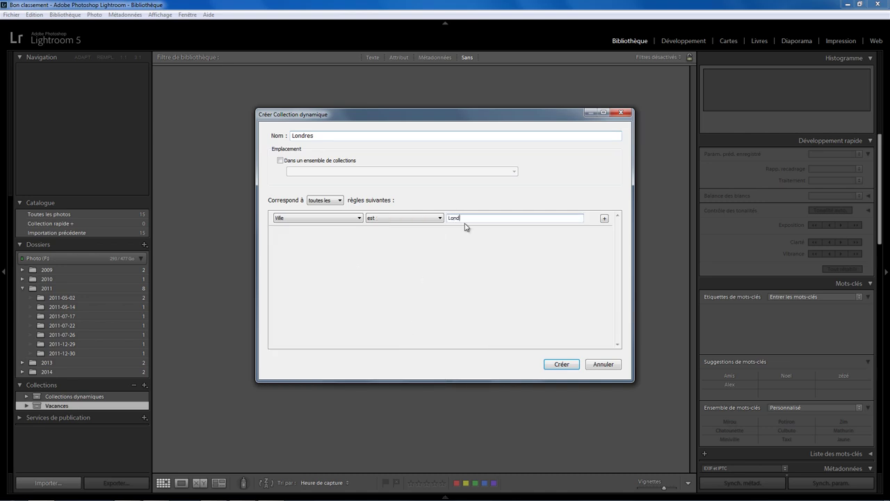
pyautogui.write('res')
pyautogui.press('Return')
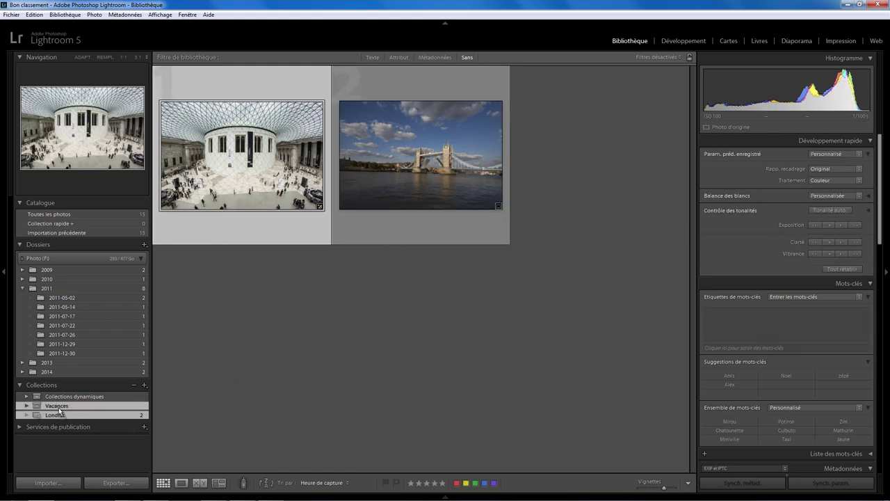
pyautogui.moveTo(56, 415); pyautogui.dragTo(56, 407)
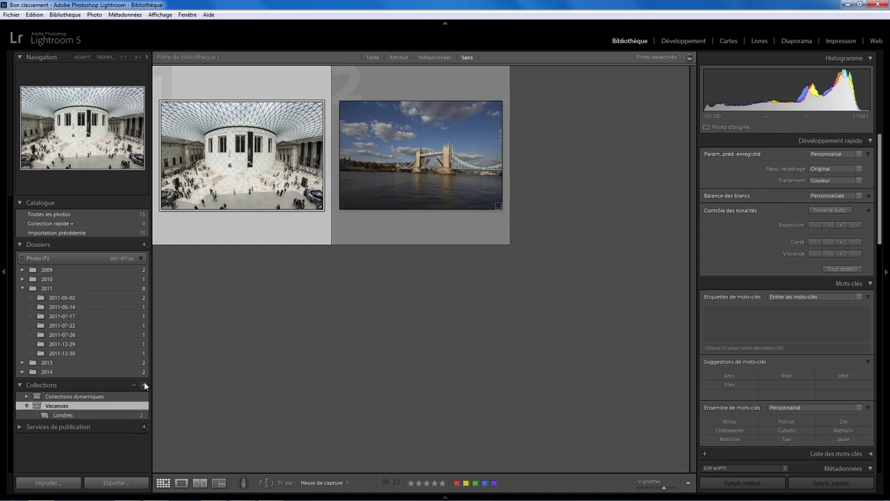
# Create a Croatie smart collection inside Vacances with the rule Pays is Croatie.
pyautogui.click(144, 385)
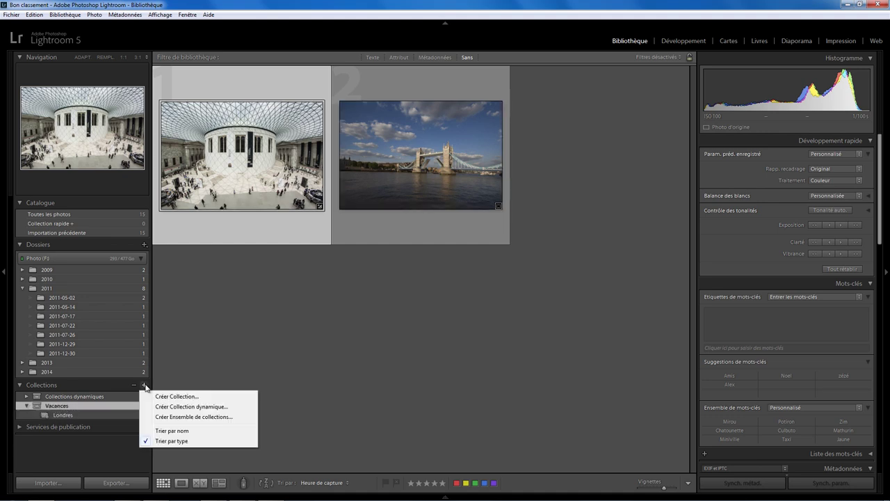
pyautogui.click(201, 407)
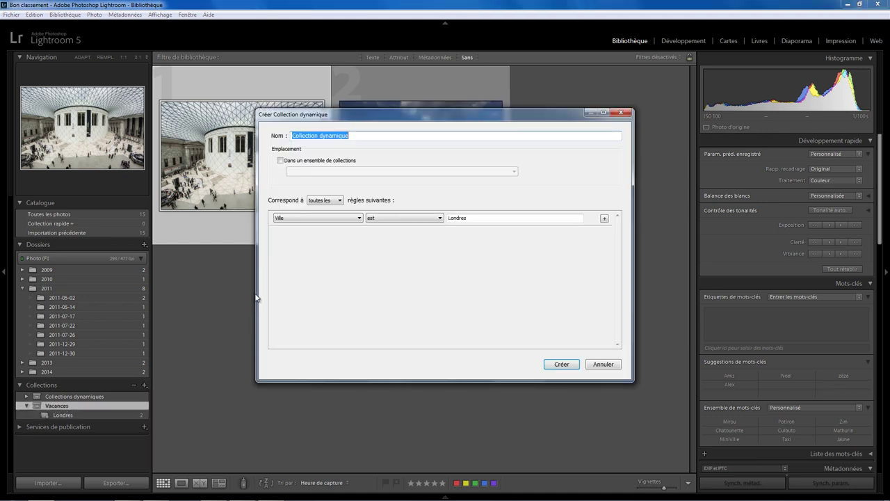
pyautogui.click(299, 160)
pyautogui.click(348, 135)
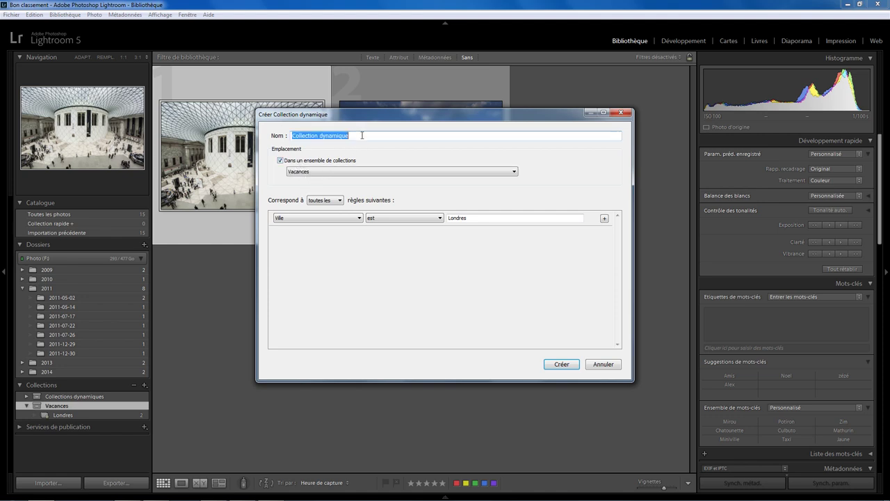
pyautogui.write('C')
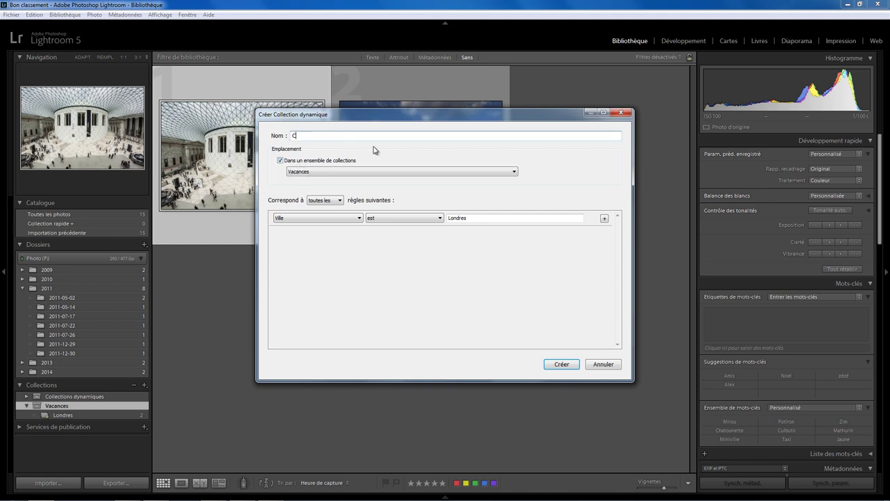
pyautogui.write('roatie')
pyautogui.click(349, 220)
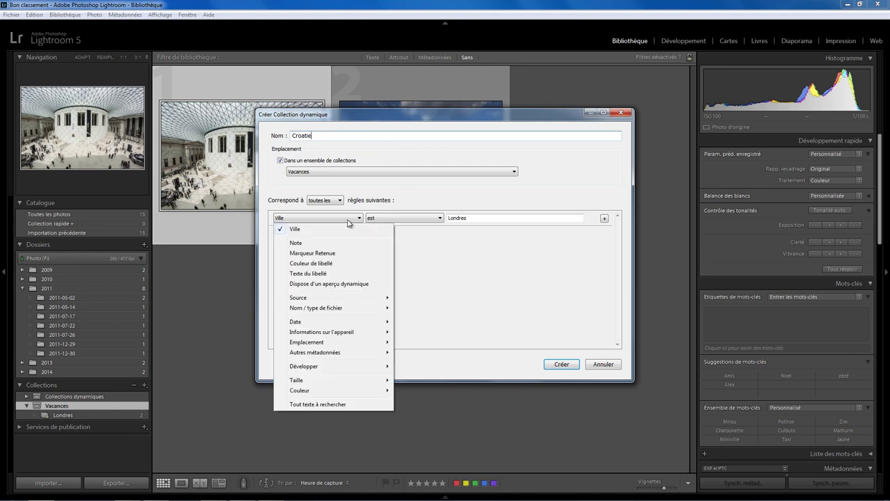
pyautogui.click(411, 343)
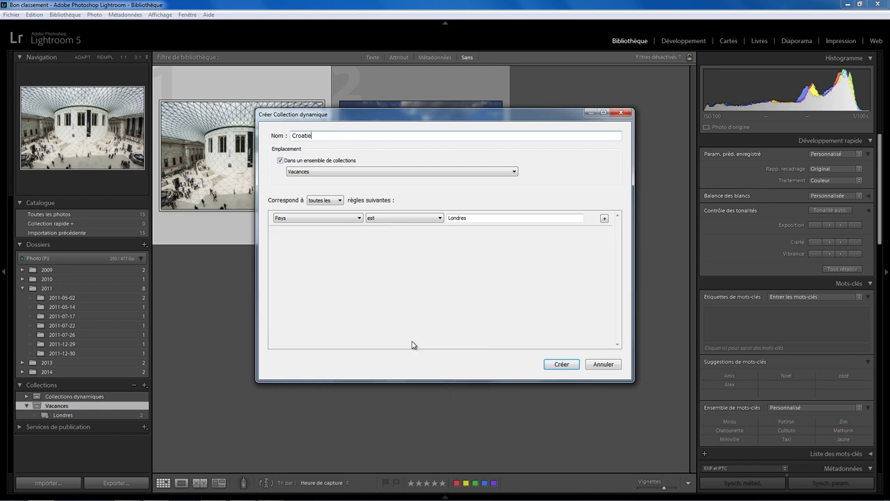
pyautogui.click(491, 217)
pyautogui.doubleClick(475, 219)
pyautogui.write('C')
pyautogui.write('roatie')
pyautogui.press('Return')
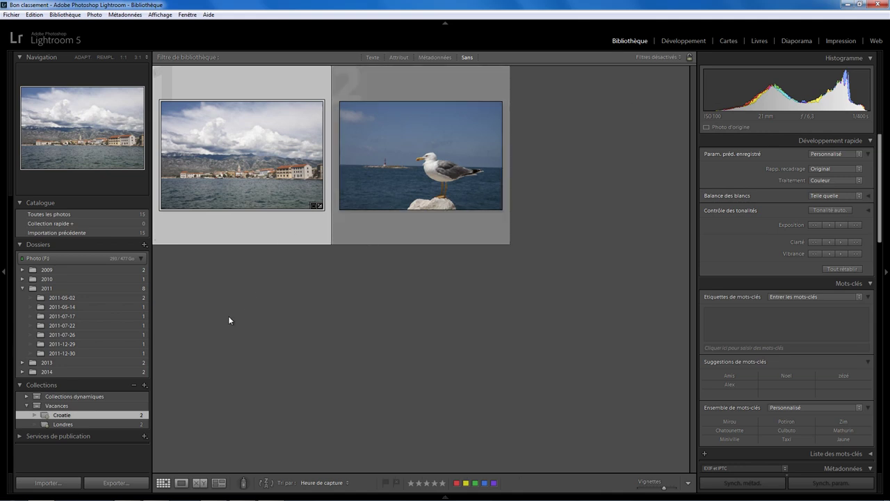
# Add a smart collection named Collection dynamique inside Vacances, matching Pays Malte.
pyautogui.click(144, 384)
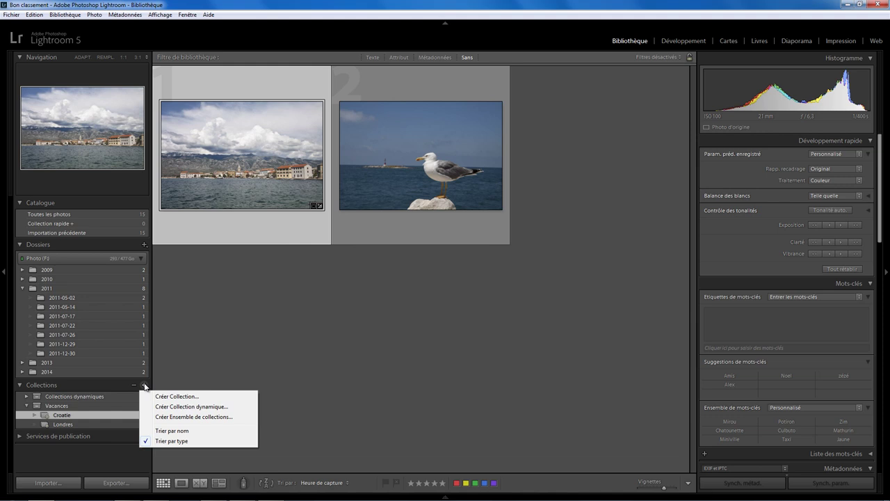
pyautogui.click(203, 407)
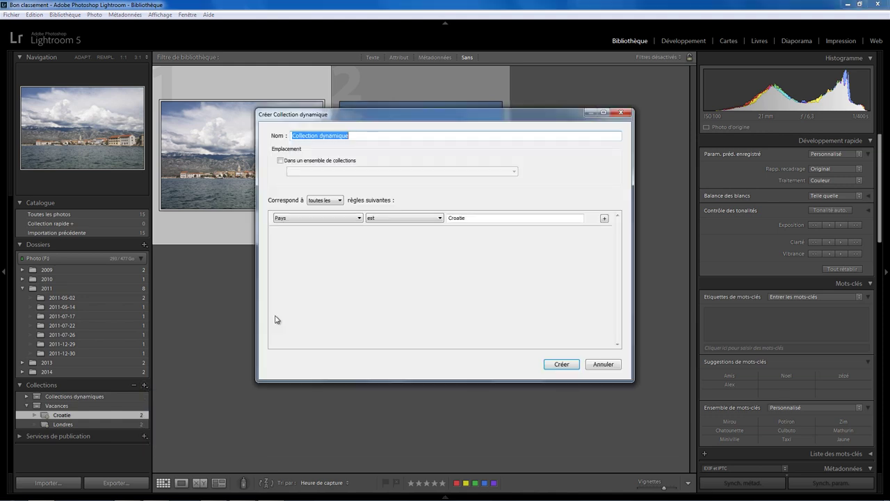
pyautogui.click(298, 161)
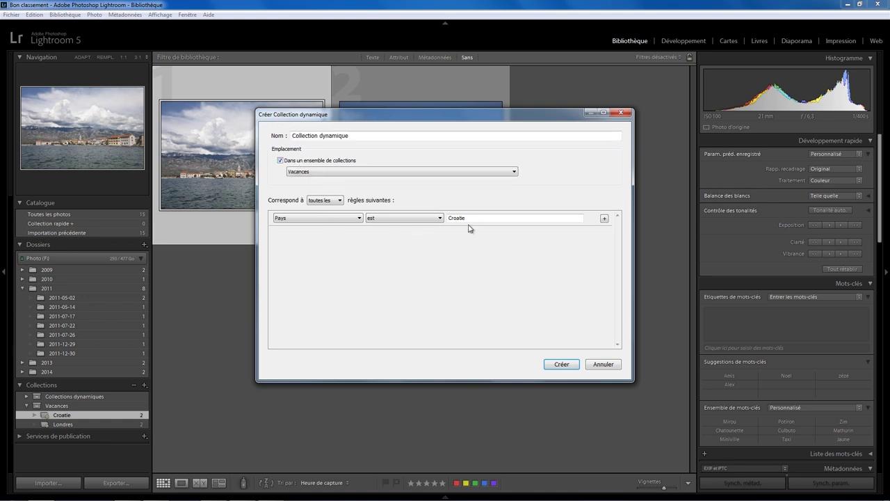
pyautogui.click(350, 220)
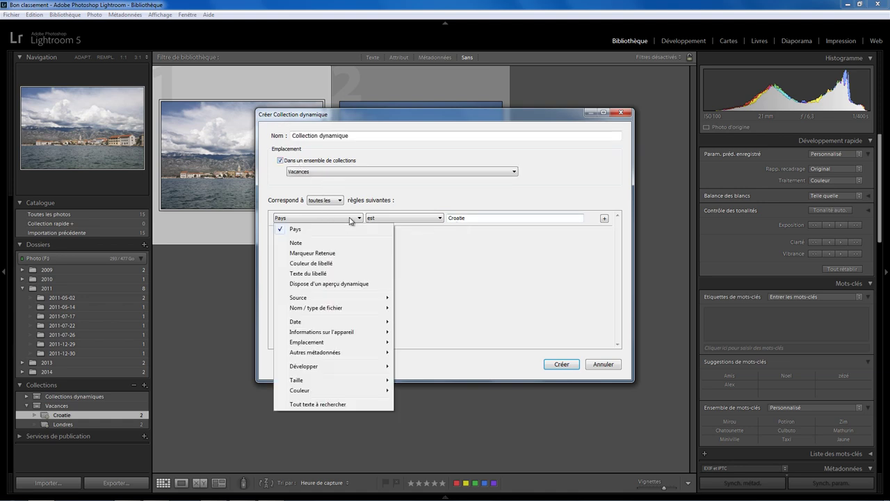
pyautogui.click(467, 220)
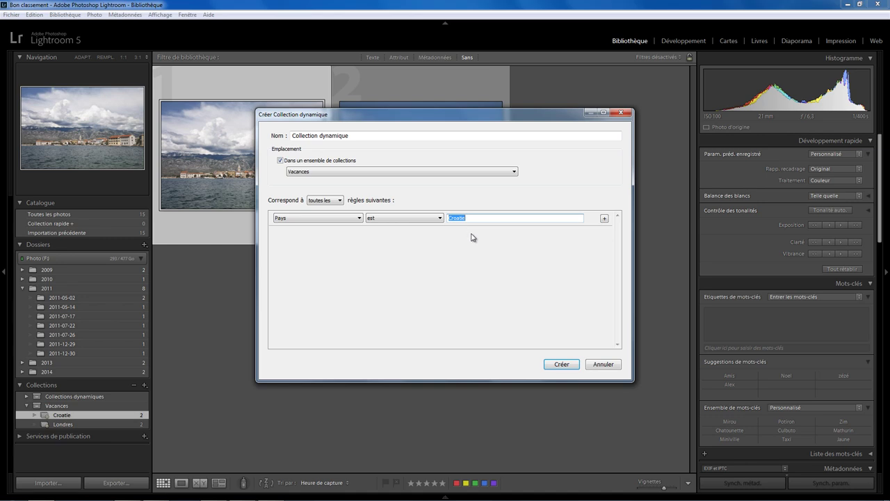
pyautogui.write('Mal')
pyautogui.write('te')
pyautogui.press('Return')
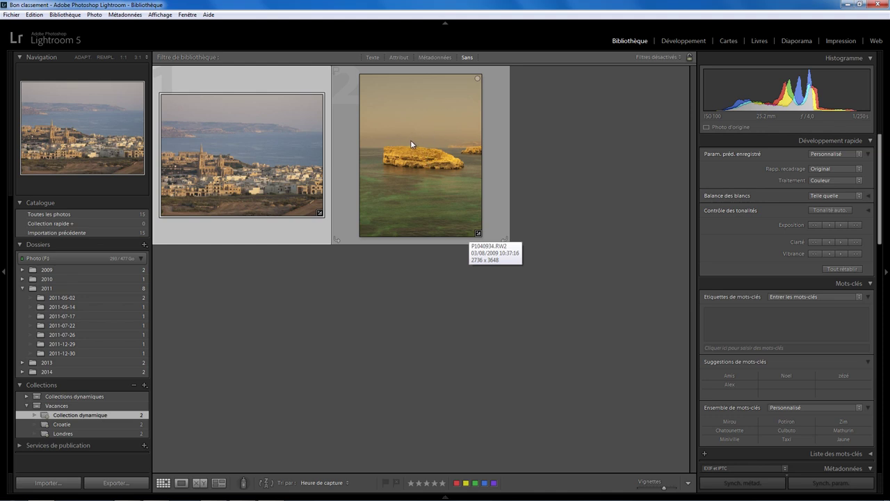
pyautogui.click(144, 386)
# Create a new collection set named Famille.
pyautogui.click(186, 416)
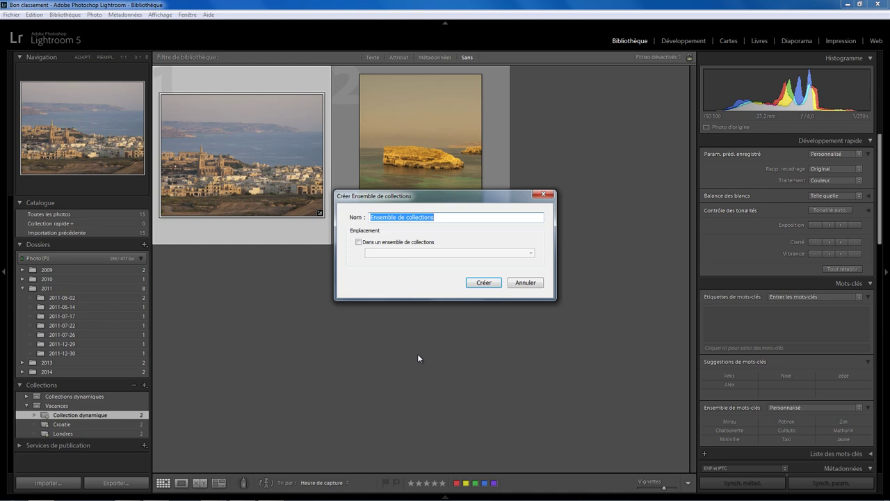
pyautogui.write('Famille')
pyautogui.press('Return')
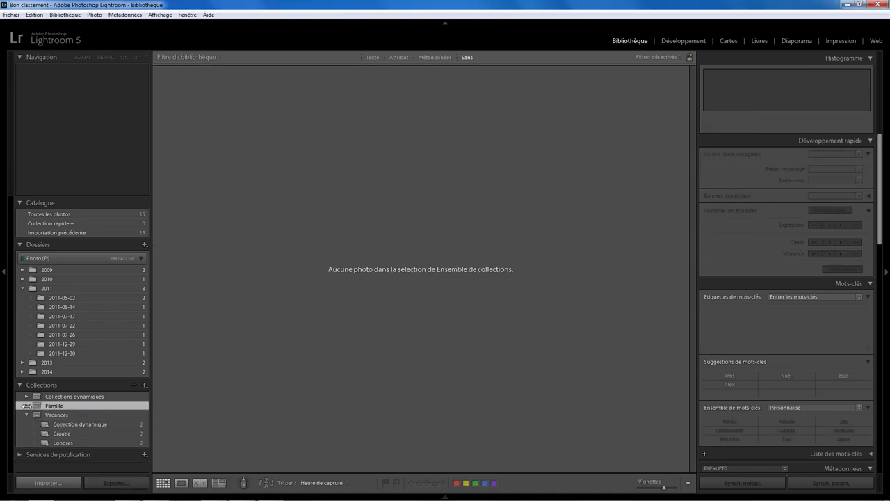
# Create a smart collection in Famille, named after the family member, matching Mots-clés containing that name.
pyautogui.click(146, 386)
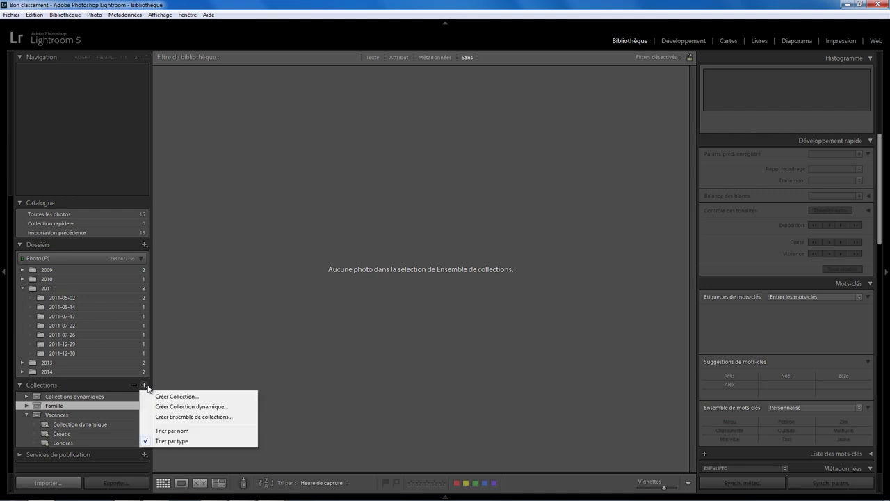
pyautogui.click(203, 406)
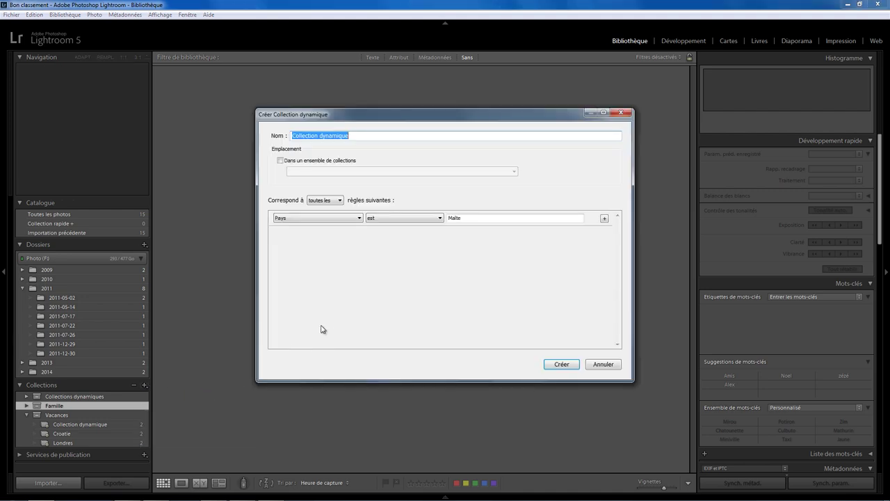
pyautogui.click(341, 220)
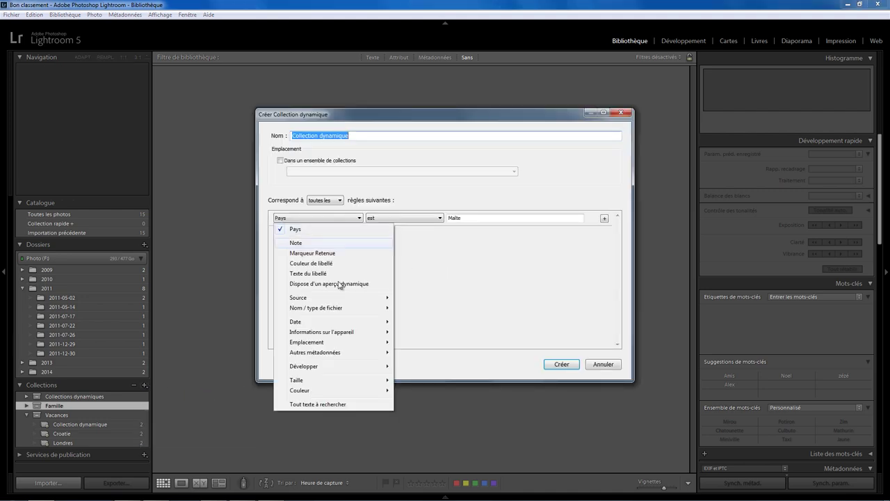
pyautogui.moveTo(315, 353)
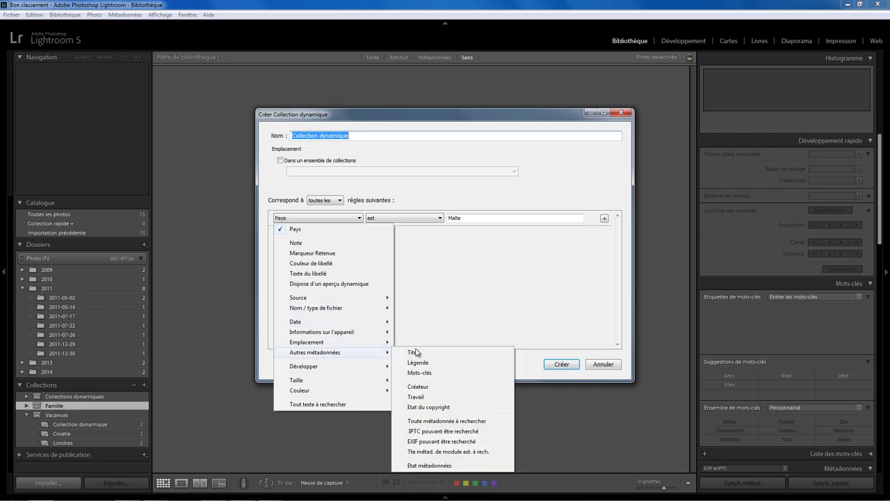
pyautogui.click(421, 372)
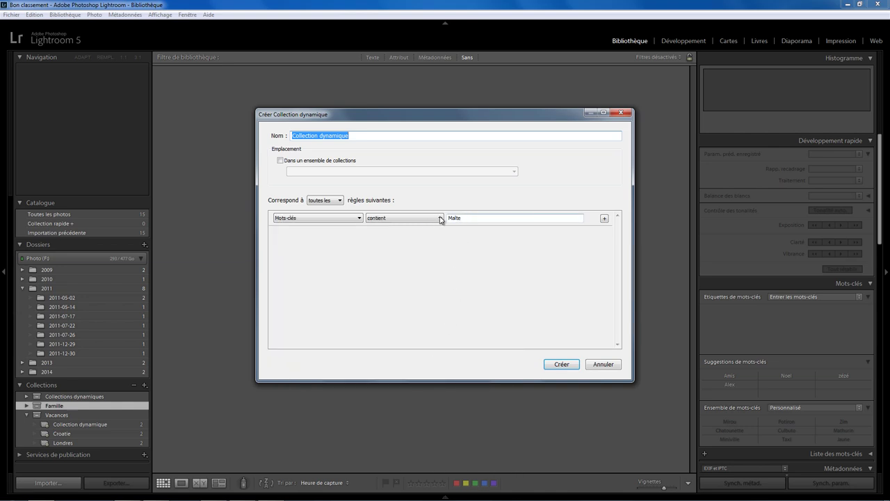
pyautogui.click(472, 219)
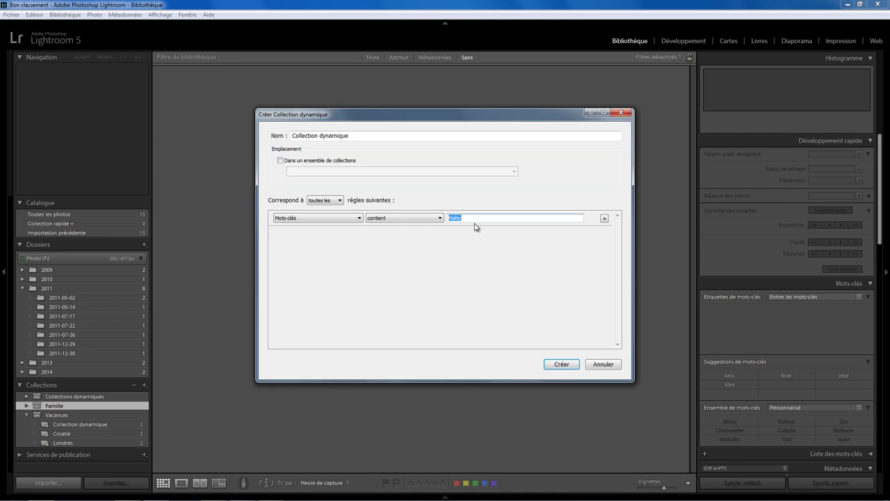
pyautogui.write('Alex')
pyautogui.click(349, 135)
pyautogui.write('A')
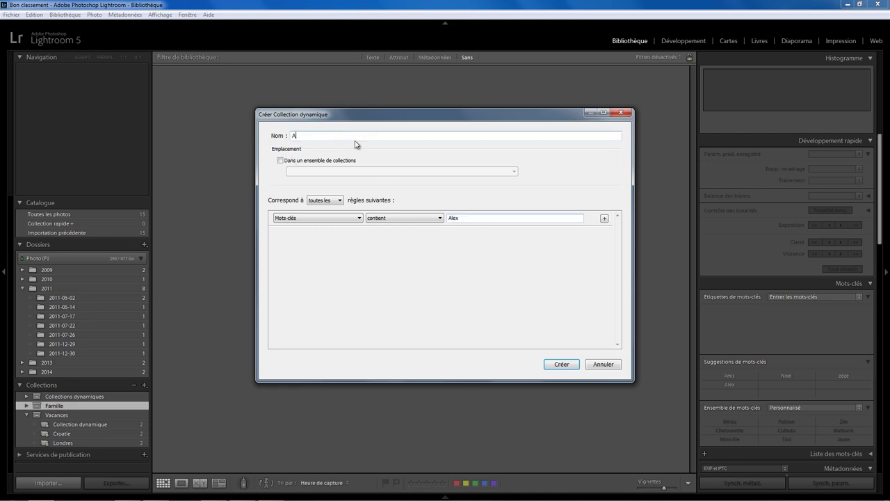
pyautogui.write('lex')
pyautogui.click(321, 162)
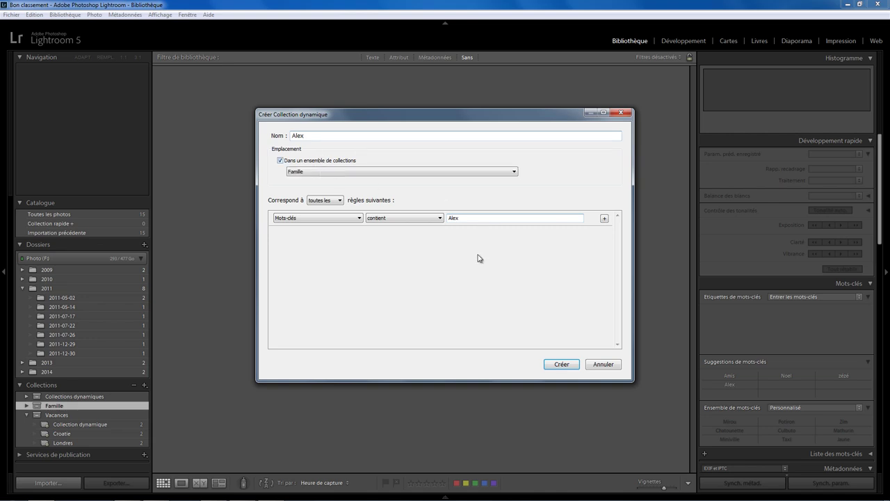
pyautogui.click(561, 363)
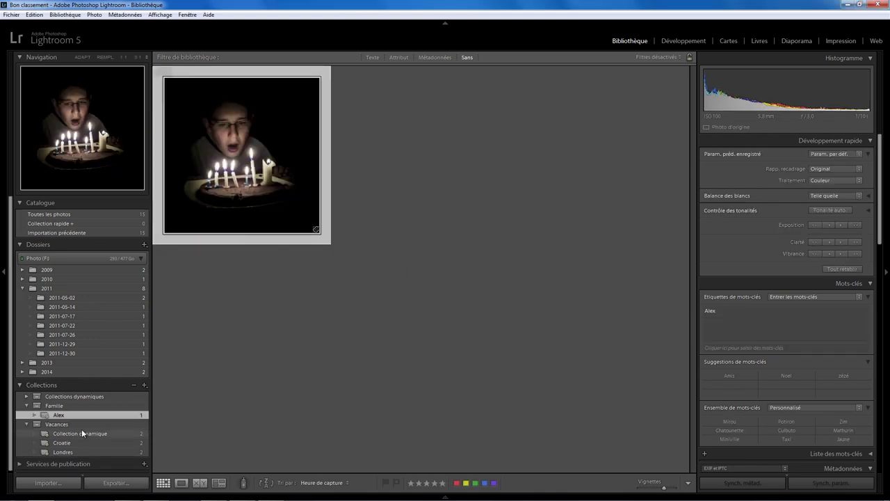